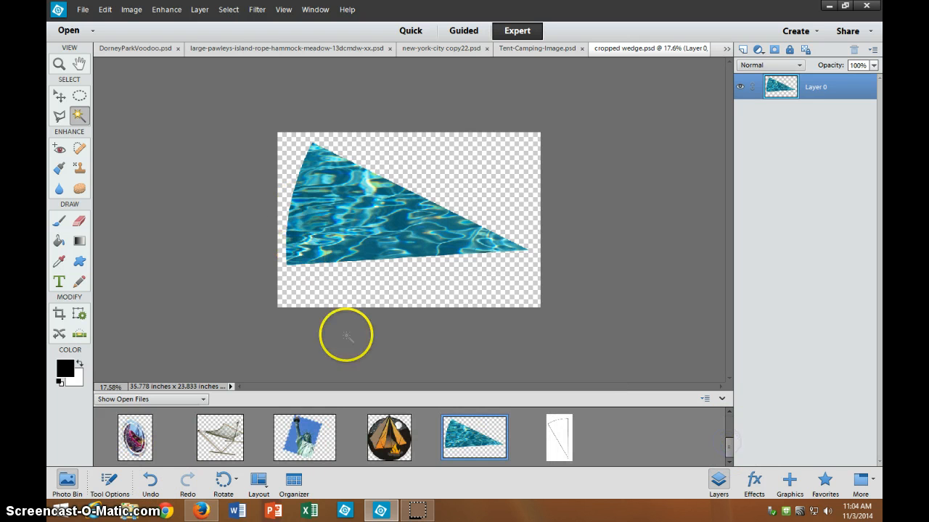
Look through the open tent, Statue of Liberty, hammock and roller coaster images.
left_click(390, 441)
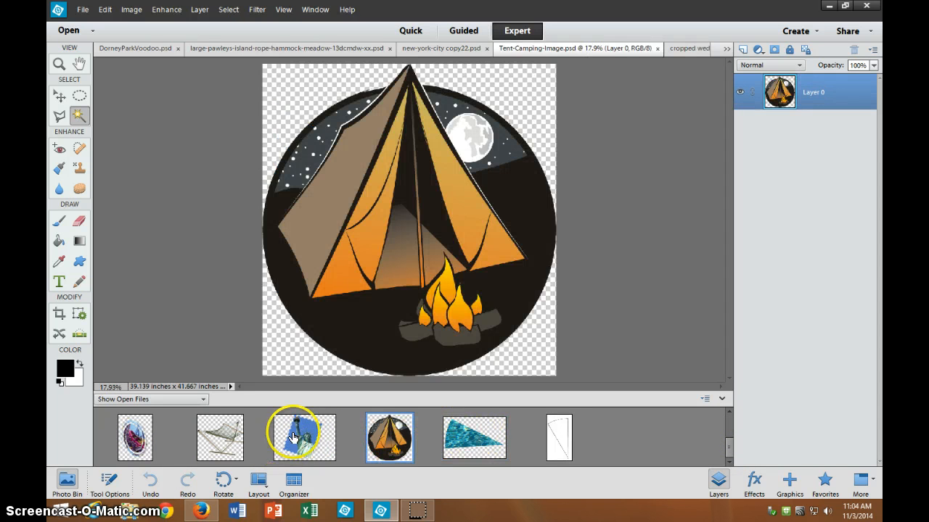
left_click(294, 437)
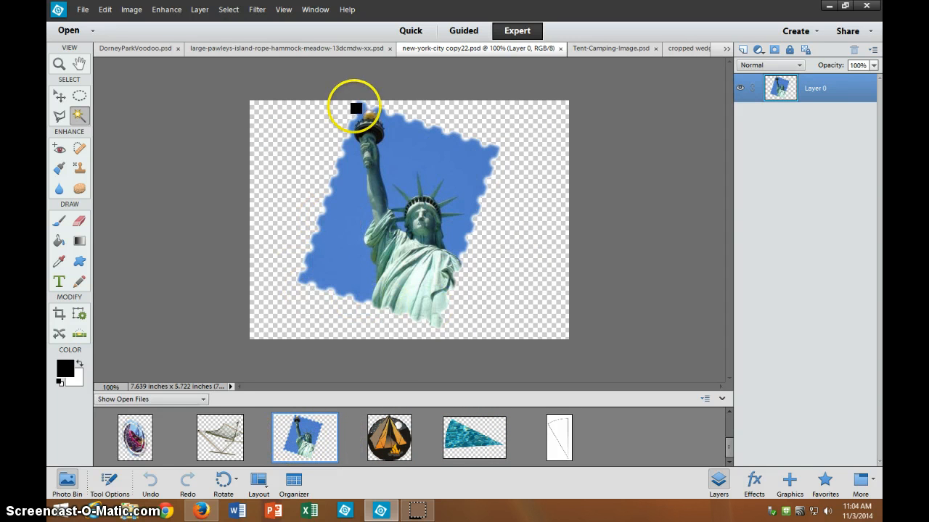
left_click(392, 436)
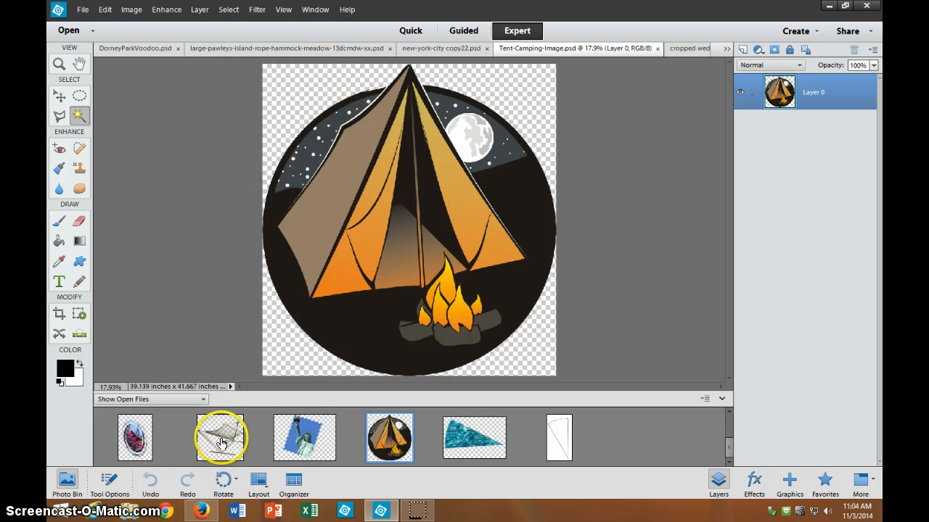
left_click(220, 443)
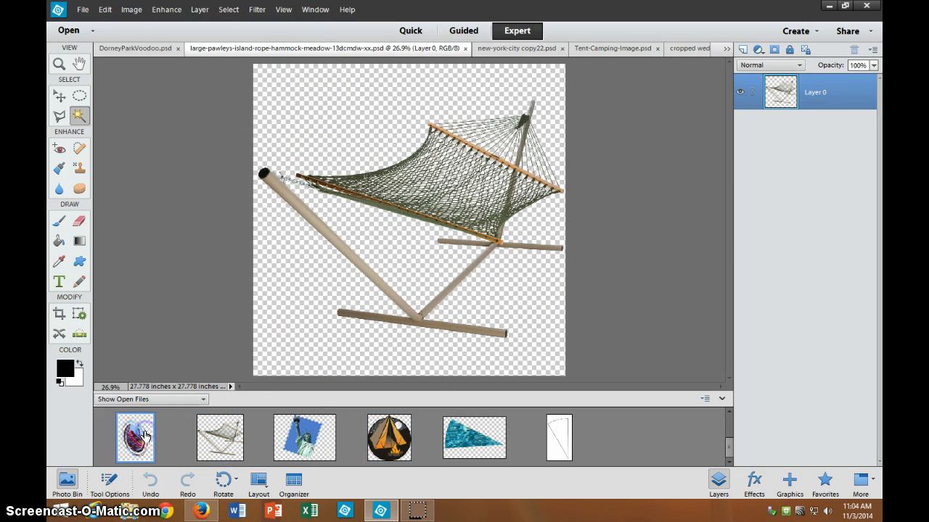
left_click(145, 436)
Look through the green and pink bicycle, beach and barbecue images among the open files.
left_click_drag(729, 451, 728, 428)
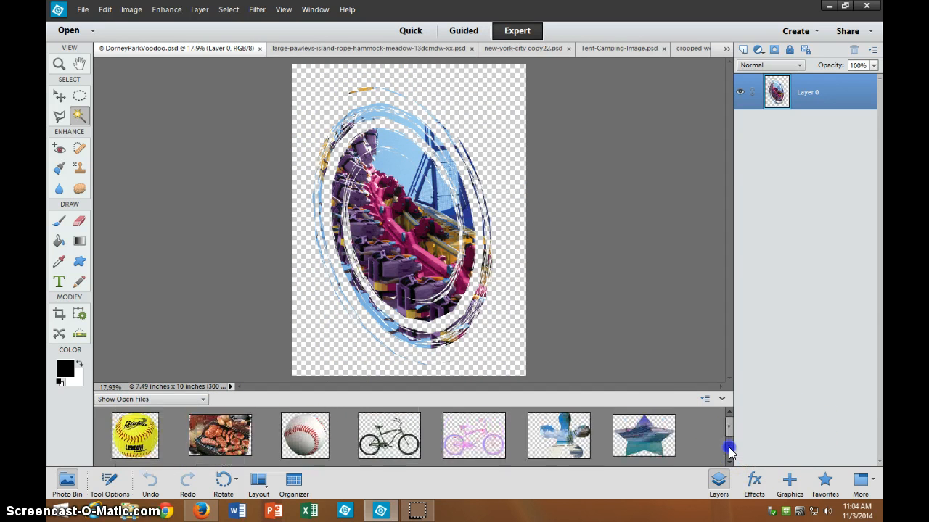
left_click(464, 446)
left_click(390, 435)
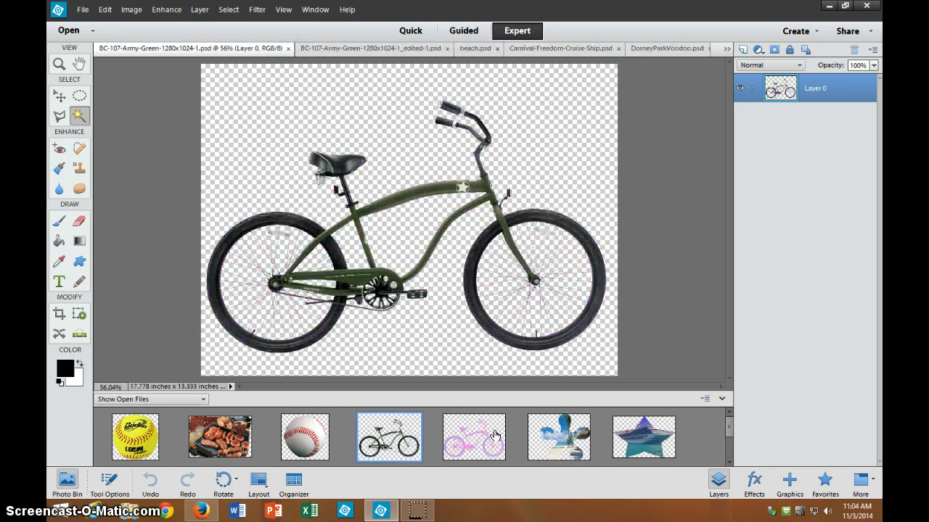
left_click(474, 449)
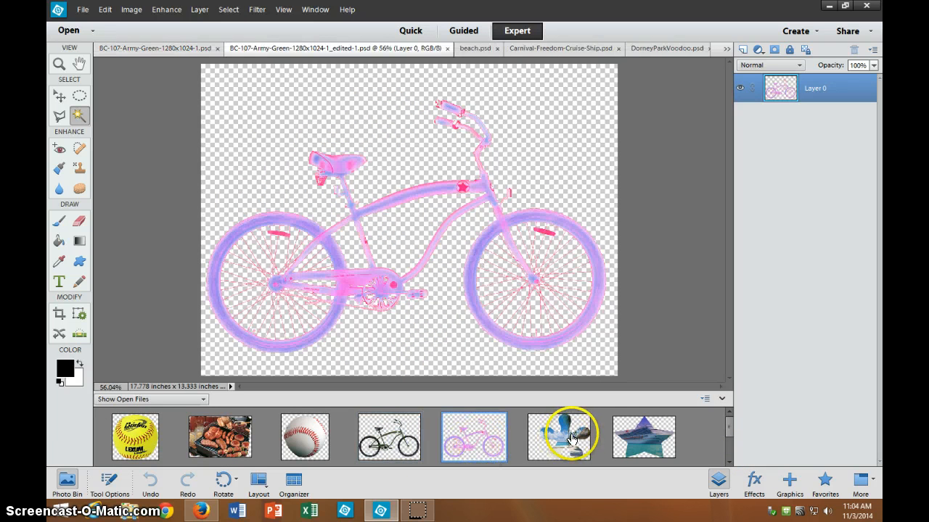
left_click(571, 439)
left_click(218, 438)
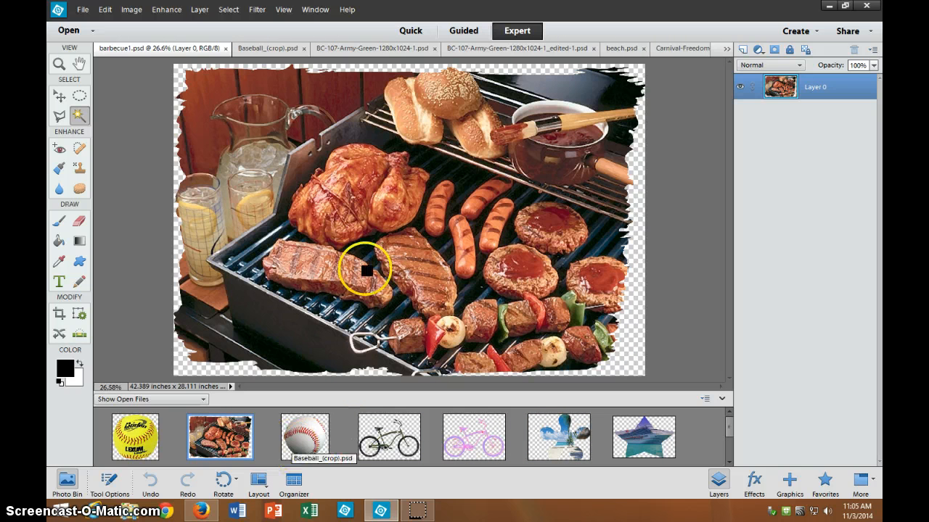
scroll(729, 433, "down", 2)
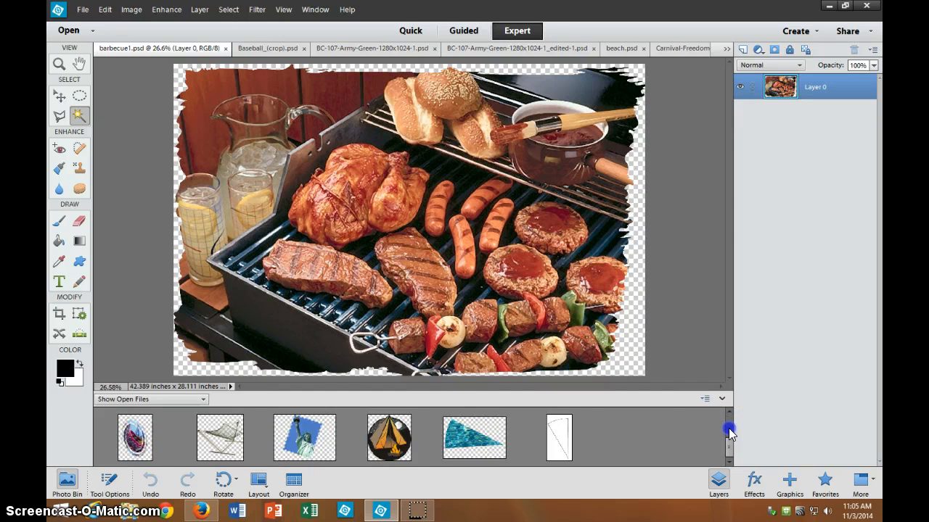
scroll(729, 433, "up", 2)
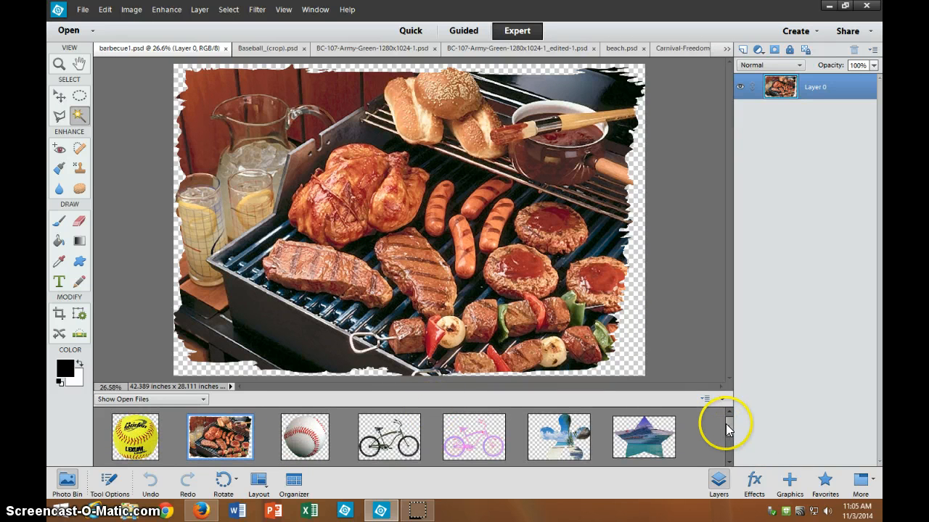
Switch to cropped wedge.psd and add the tent camping image to it as a new layer.
scroll(729, 429, "down", 2)
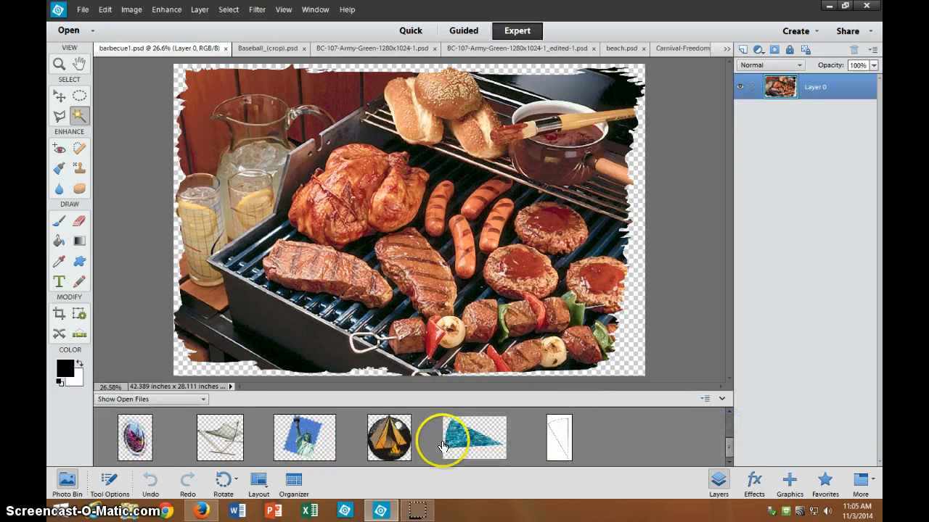
left_click(474, 438)
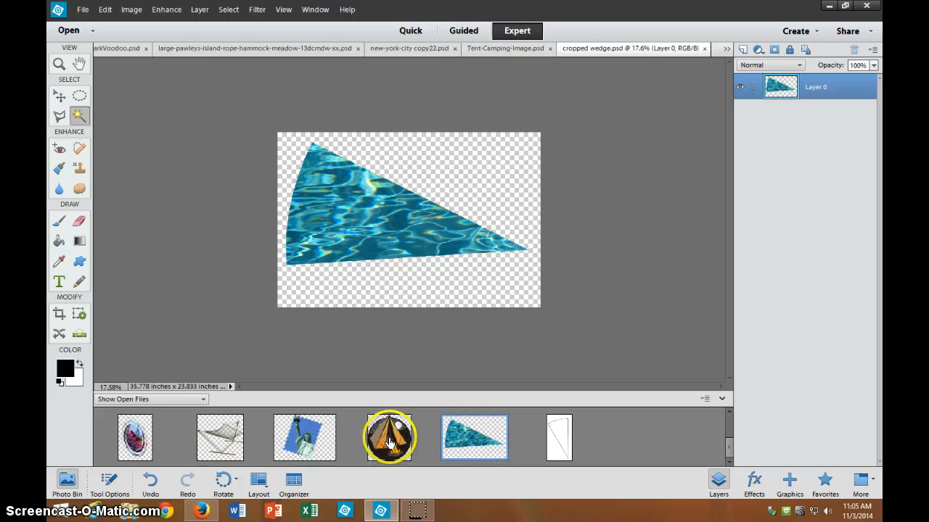
left_click_drag(389, 441, 403, 232)
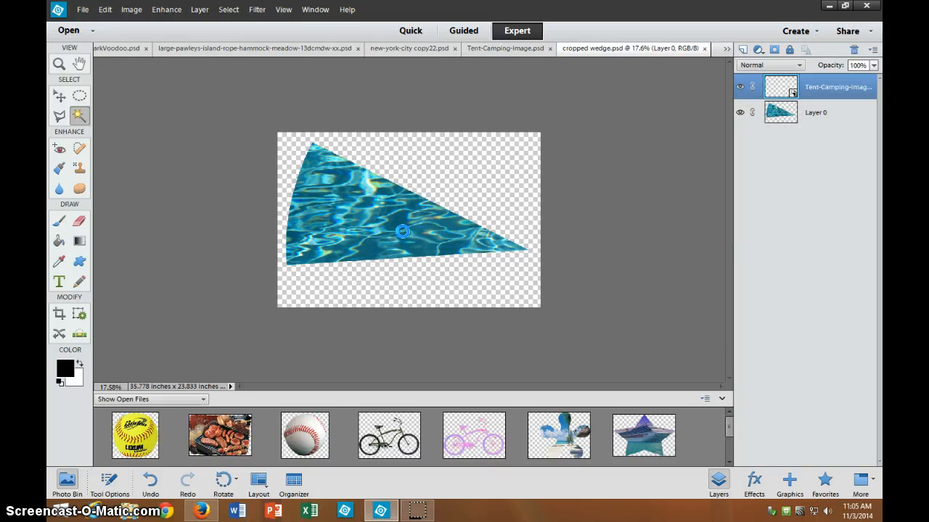
Scale the tent image to about 54% and position it over the upper part of the wedge's wide end.
left_click(59, 96)
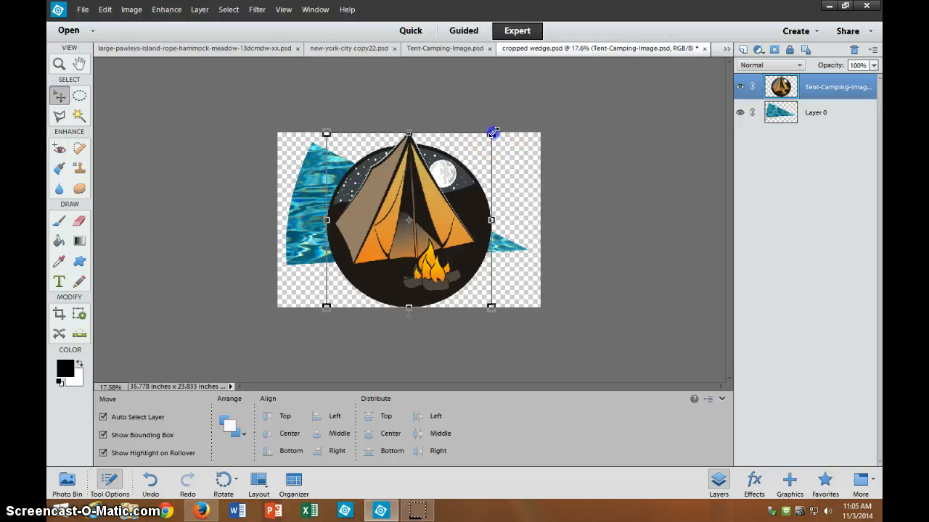
left_click_drag(493, 132, 387, 212)
left_click_drag(364, 258, 336, 180)
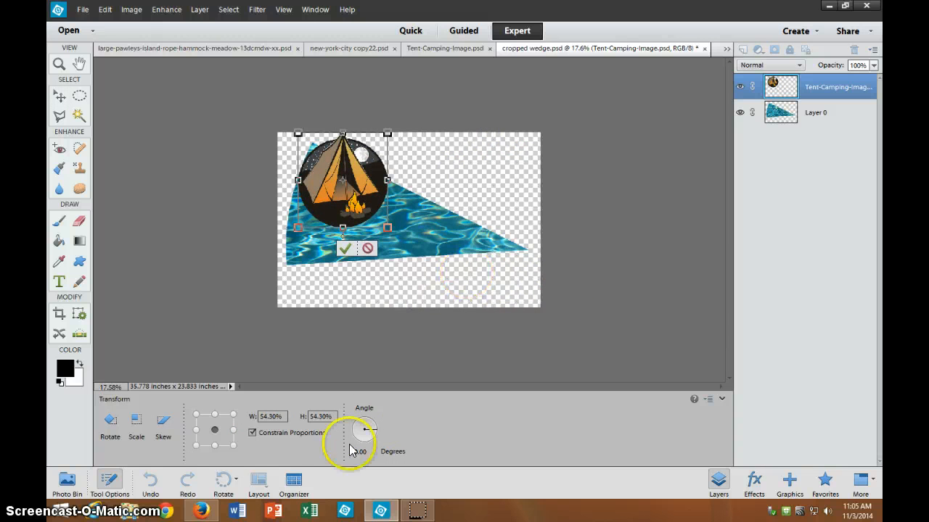
left_click(346, 249)
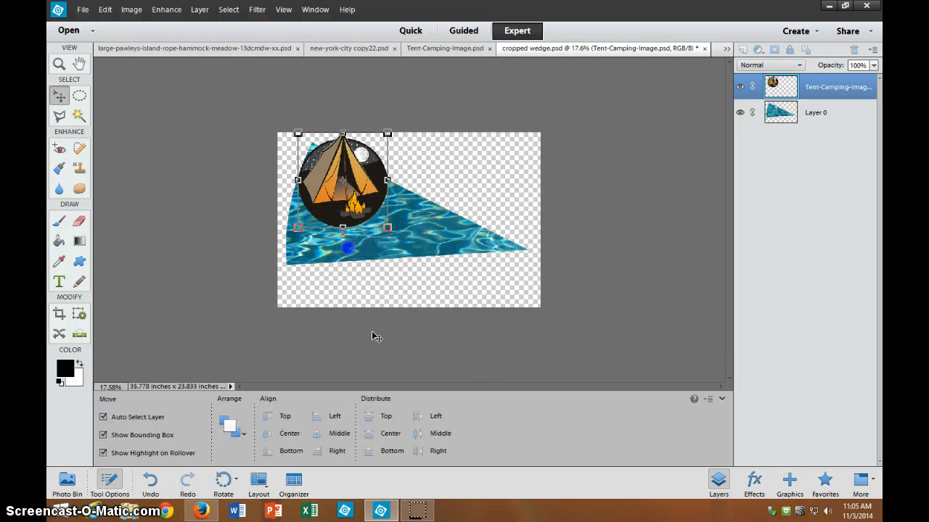
left_click(336, 187)
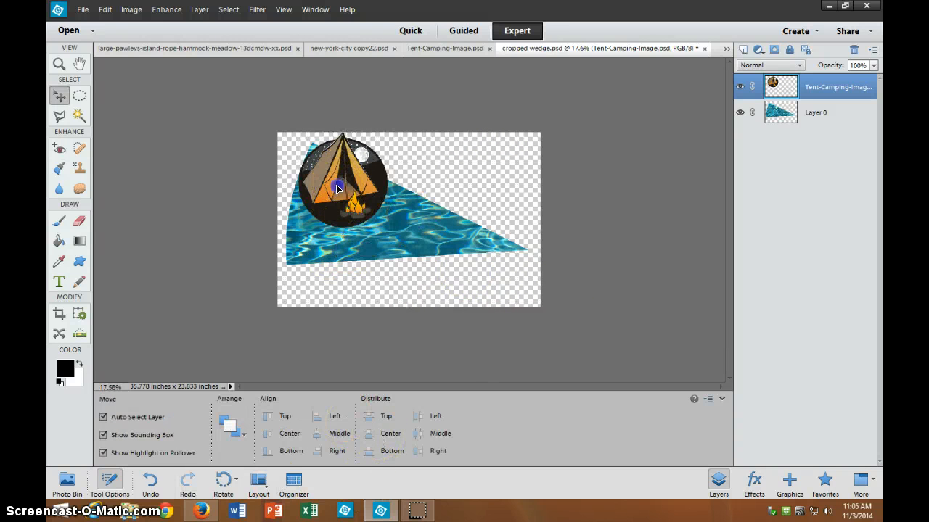
mouse_move(337, 187)
left_mouse_down()
mouse_move(335, 218)
mouse_move(334, 174)
mouse_move(330, 195)
mouse_move(358, 178)
mouse_move(349, 177)
left_mouse_up()
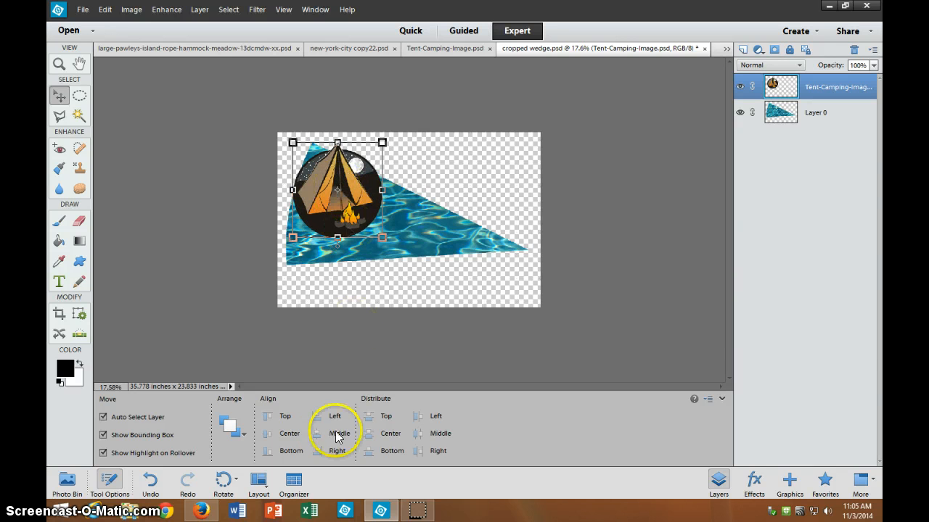
Add the barbecue image to the wedge, shrink and tilt it, and place it near the wedge's narrow tip.
left_click(68, 482)
left_click_drag(245, 418, 415, 246)
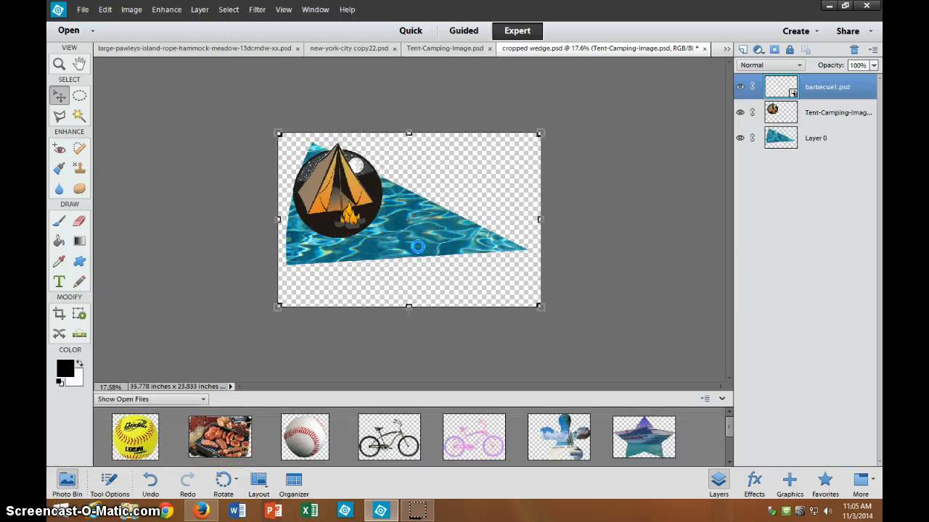
left_click_drag(539, 133, 319, 285)
mouse_move(464, 262)
left_mouse_down()
mouse_move(451, 265)
mouse_move(493, 280)
mouse_move(448, 254)
mouse_move(457, 256)
left_mouse_up()
left_click(465, 279)
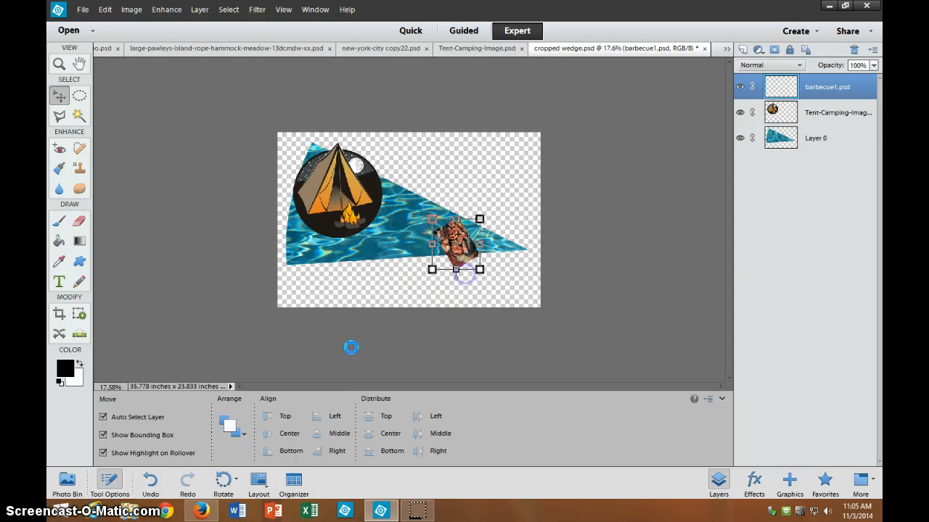
Rotate the tent image about -135 degrees on the wedge.
left_click(367, 176)
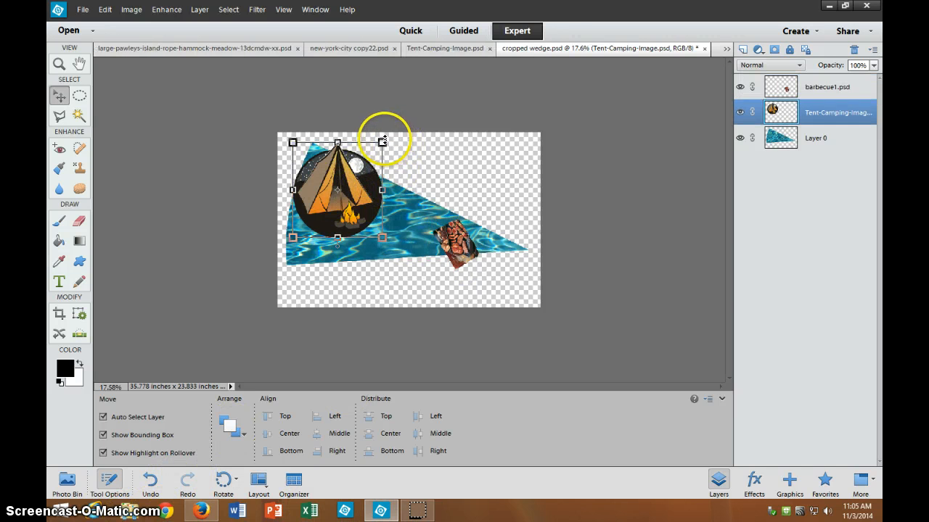
left_click(382, 142)
left_click_drag(383, 142, 286, 128)
left_click(293, 263)
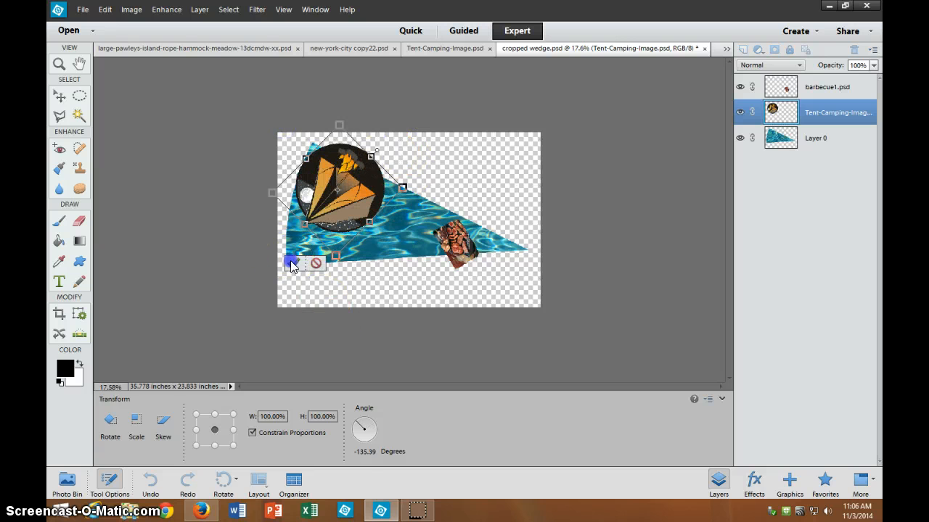
Add the yellow softball image, scale it to about 18%, and place it between the tent and the barbecue.
left_click(67, 482)
left_click(66, 483)
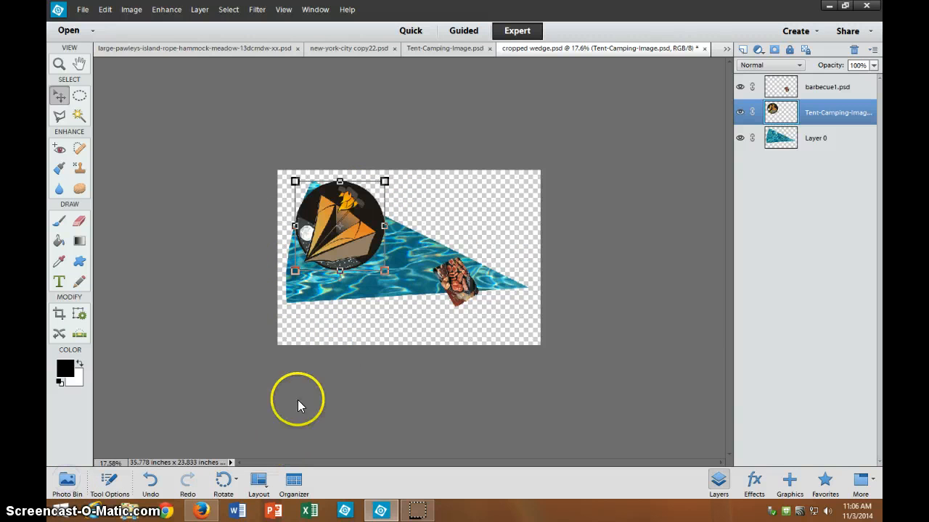
left_click(78, 483)
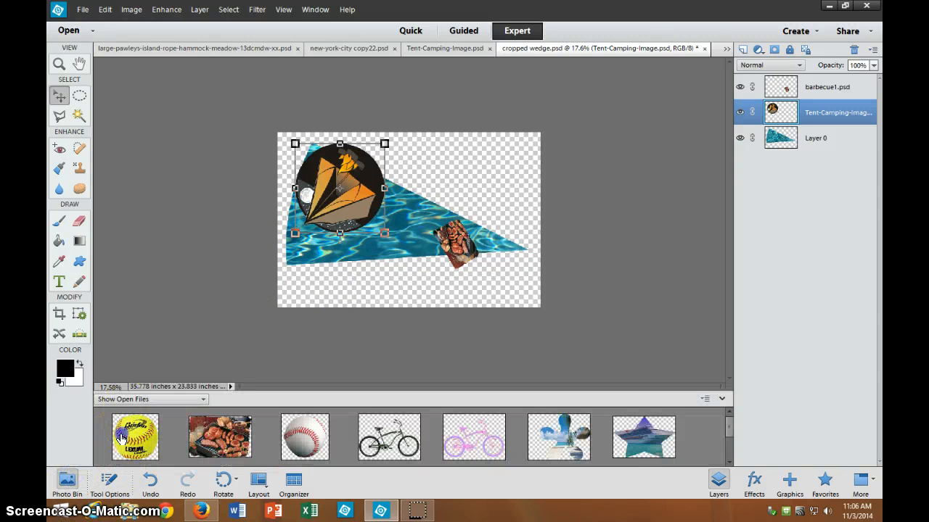
left_click_drag(121, 439, 330, 261)
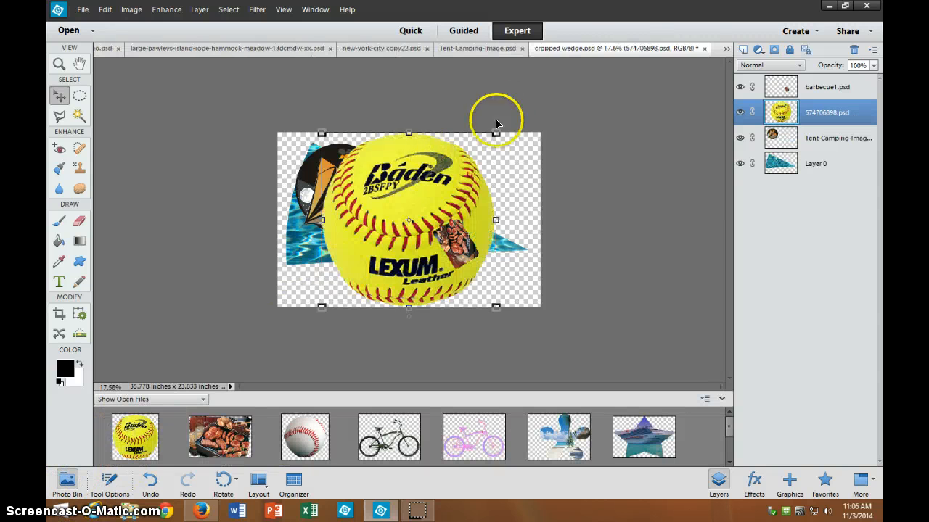
left_click_drag(496, 133, 413, 215)
left_click_drag(375, 250, 488, 207)
left_click_drag(525, 172, 408, 219)
left_click(390, 256)
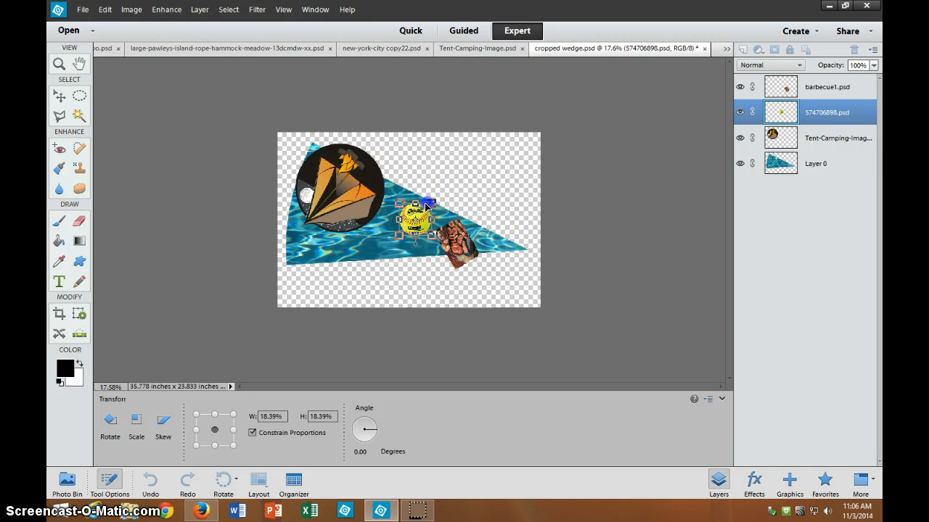
Reduce the tent image to about 88% and reposition it in the wedge's upper wide corner.
left_click(357, 197)
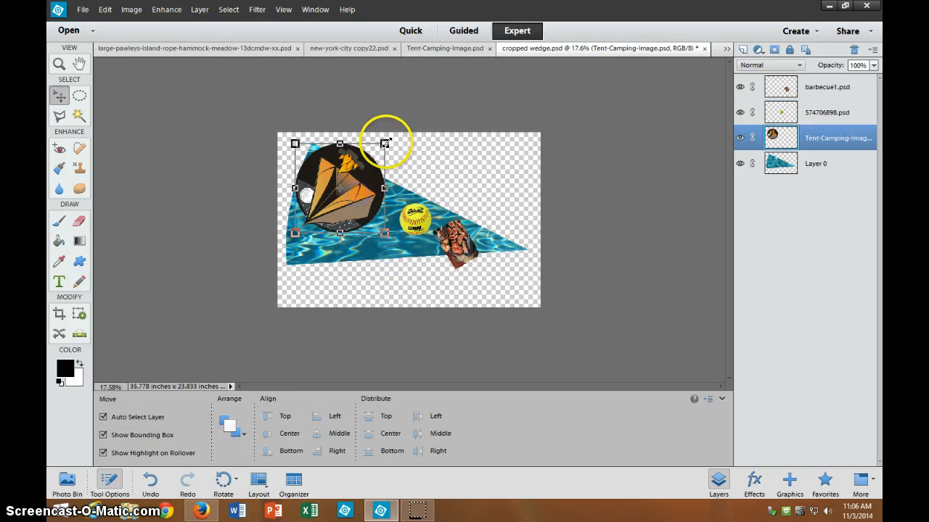
mouse_move(385, 144)
left_mouse_down()
mouse_move(339, 189)
mouse_move(385, 125)
left_mouse_up()
left_click_drag(369, 165, 365, 186)
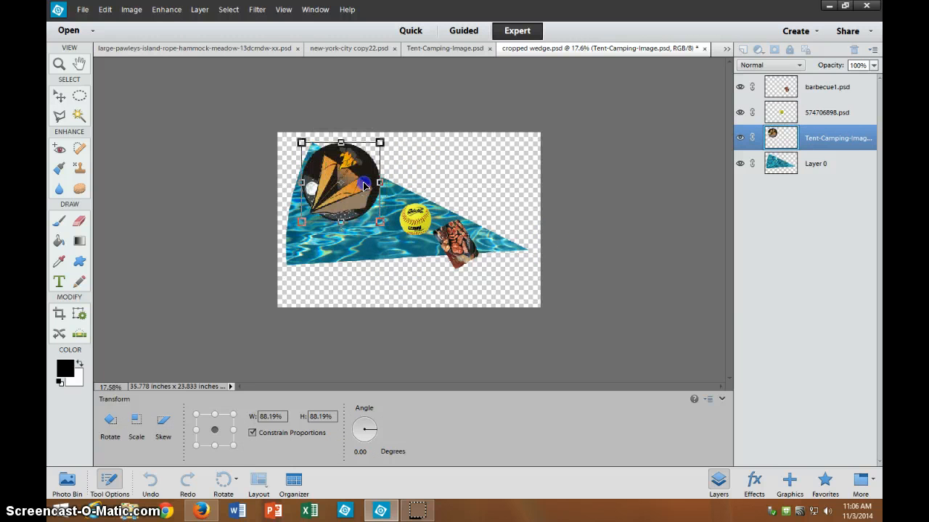
left_click(337, 241)
Enlarge the softball to about 125% and move it to the wedge's lower edge below the tent.
left_click(410, 221)
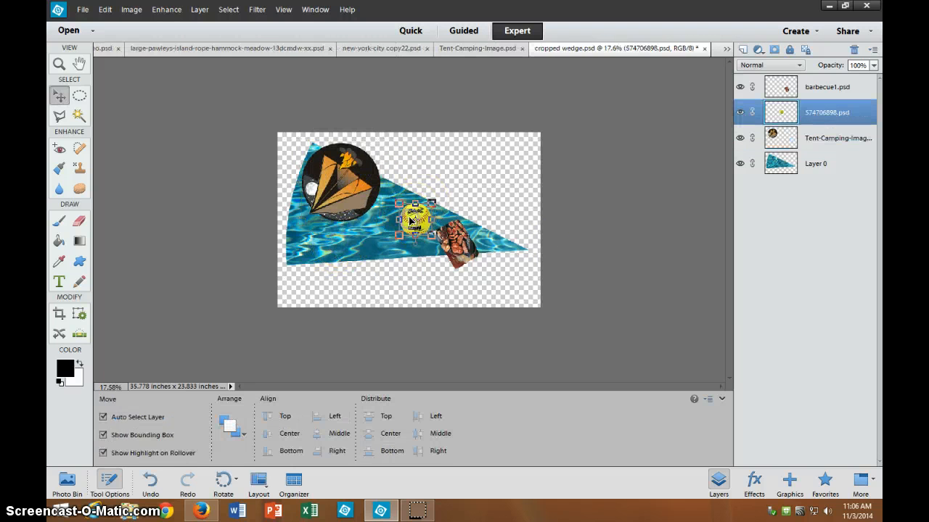
left_click(396, 236)
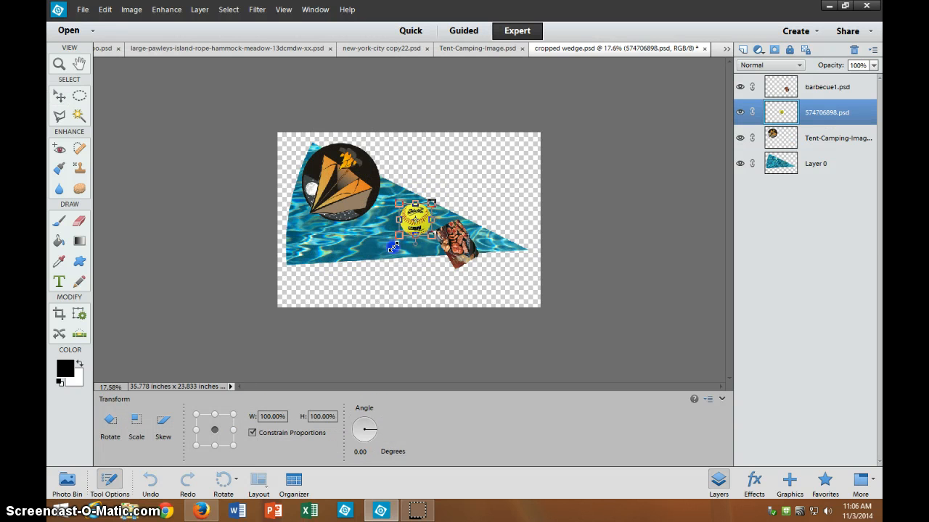
left_click_drag(398, 235, 373, 256)
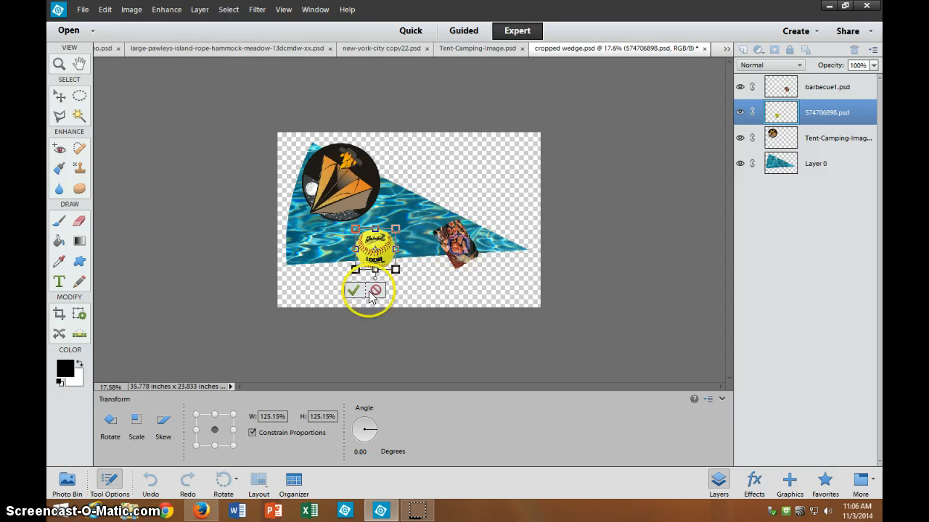
Enlarge the barbecue image and shift it slightly upward near the wedge's narrow tip.
left_click(454, 243)
mouse_move(434, 220)
left_mouse_down()
mouse_move(424, 212)
mouse_move(448, 222)
left_mouse_up()
left_click(445, 285)
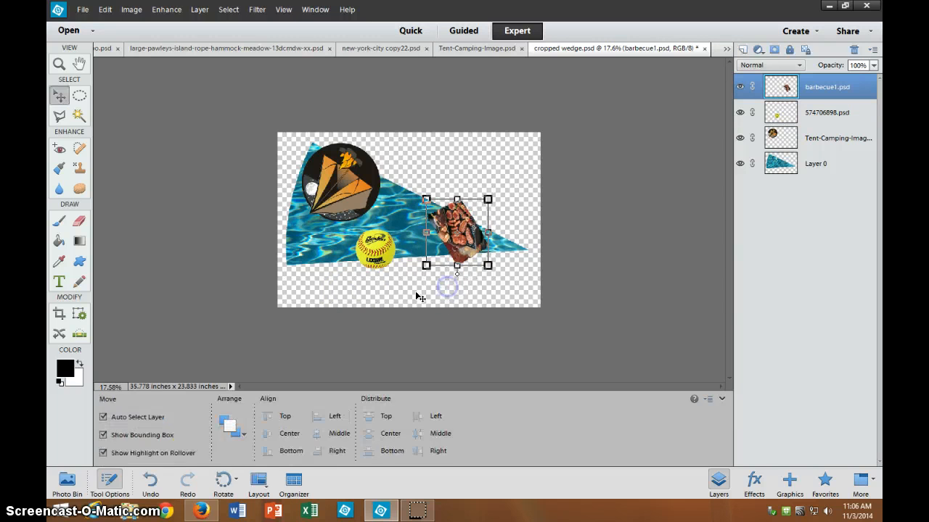
Add the star-shaped cruise ship image, scale it to about 39%, rotate it about -65°, and place it between the tent and the barbecue.
left_click(69, 482)
left_click(243, 418)
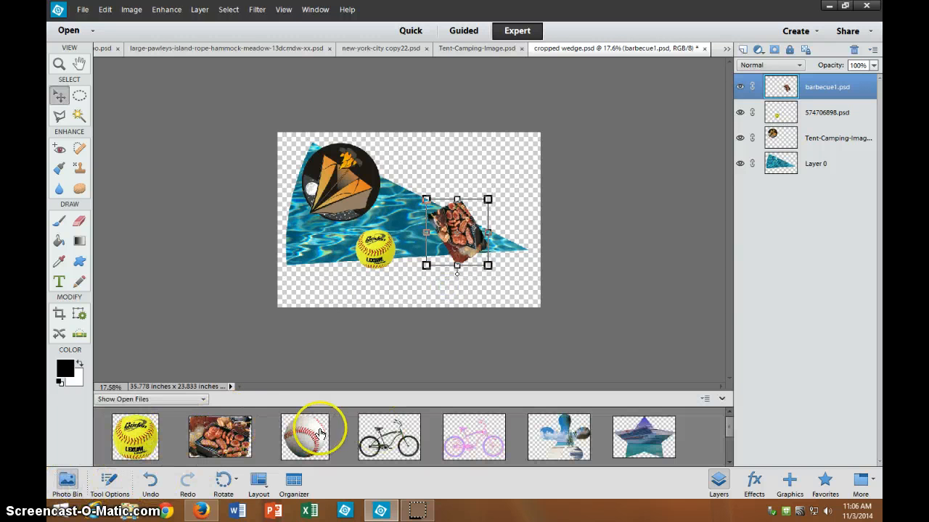
left_click_drag(644, 441, 352, 252)
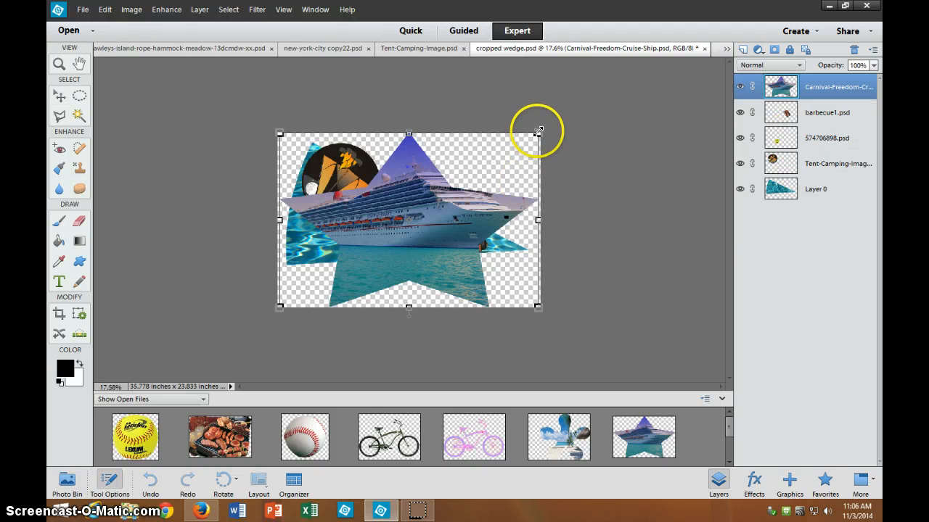
left_click_drag(536, 134, 319, 209)
left_click_drag(338, 276, 328, 241)
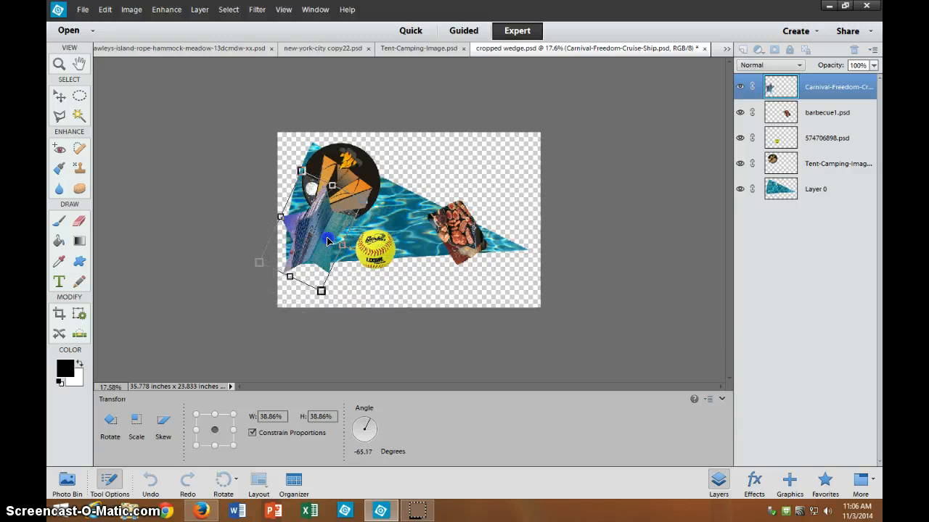
left_click_drag(362, 198, 410, 235)
left_click(286, 313)
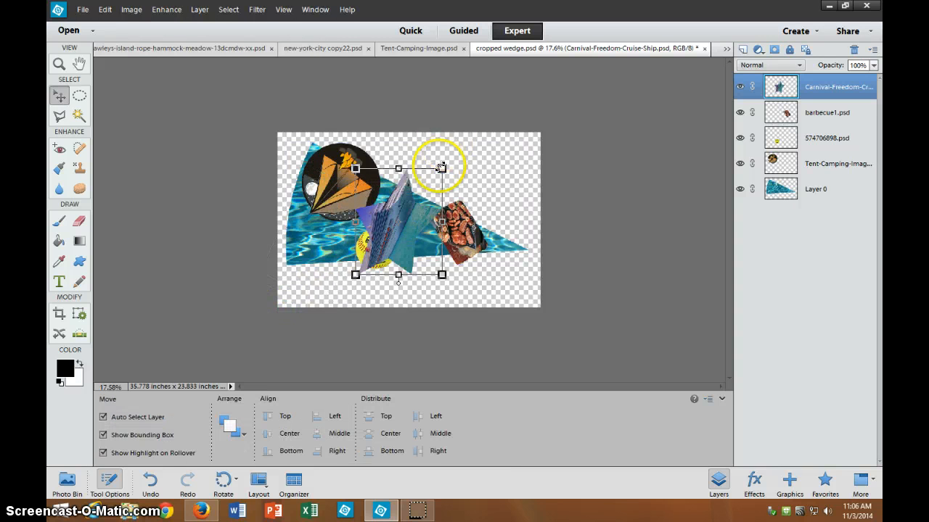
Shrink the cruise ship star further and move it closer to the tent so it fits inside the wedge.
left_click_drag(429, 169, 427, 187)
left_click(421, 296)
mouse_move(410, 228)
left_mouse_down()
mouse_move(413, 214)
mouse_move(399, 214)
left_mouse_up()
left_click(375, 281)
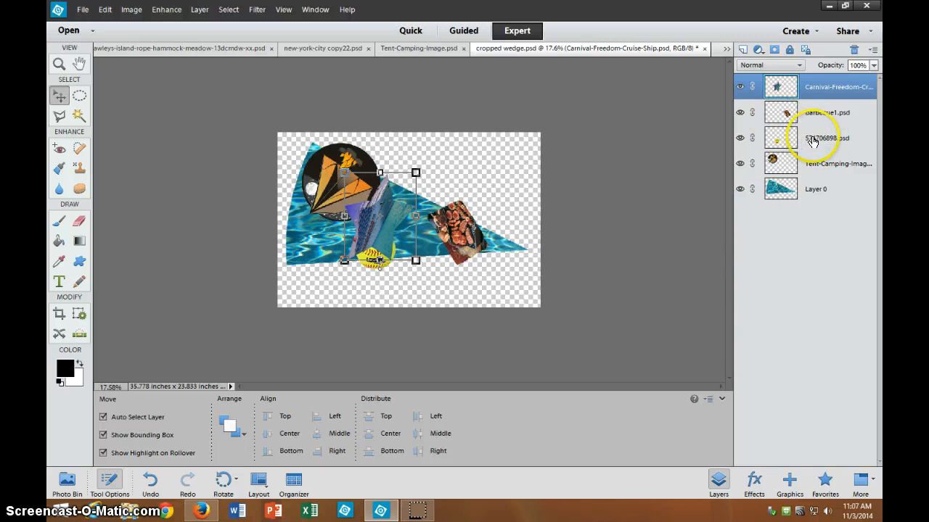
Bring the softball layer above the cruise ship, enlarge the ball to about 129%, and place it just below the tent.
left_click(819, 140)
left_click_drag(821, 145, 813, 96)
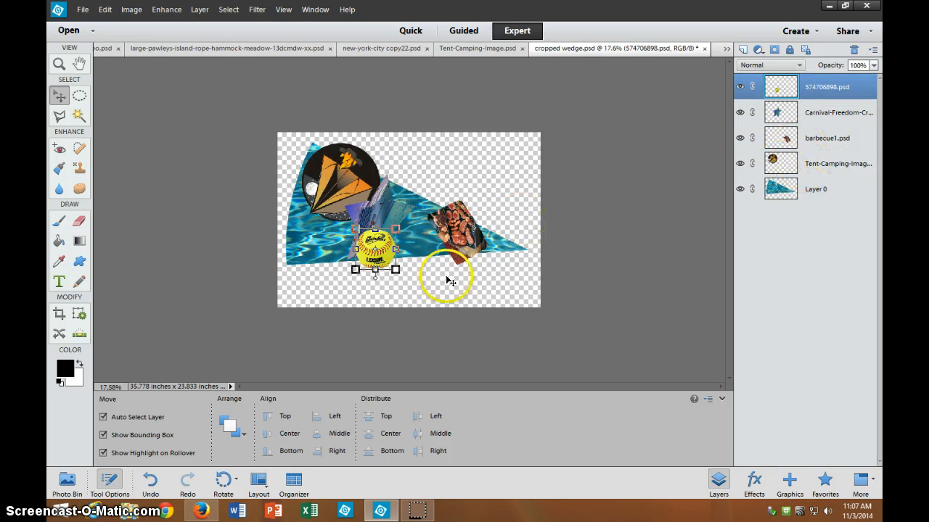
mouse_move(367, 261)
left_mouse_down()
mouse_move(318, 266)
mouse_move(351, 263)
left_mouse_up()
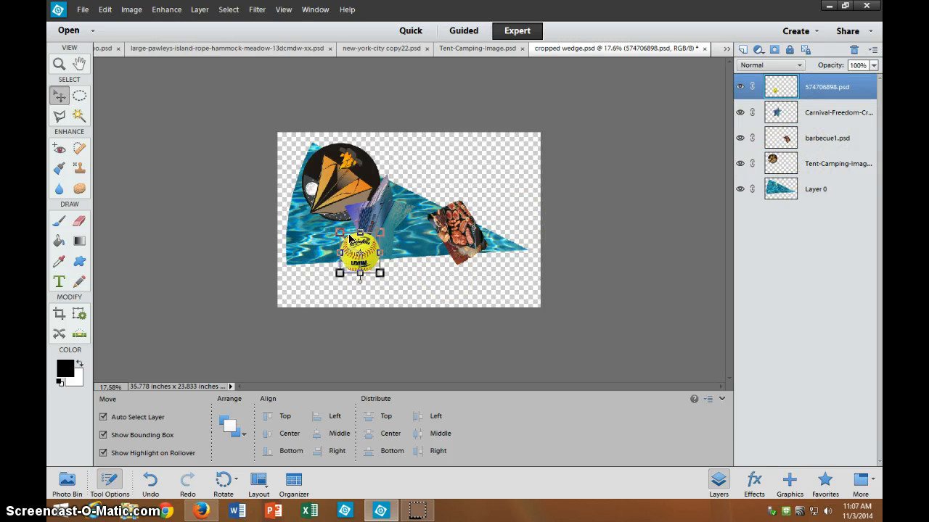
mouse_move(339, 231)
left_mouse_down()
mouse_move(328, 220)
mouse_move(352, 244)
mouse_move(343, 239)
left_mouse_up()
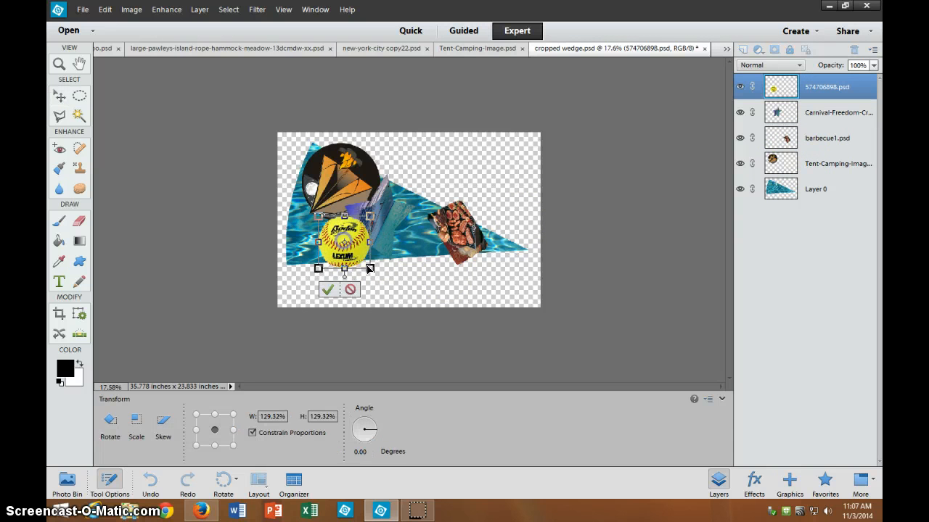
left_click(328, 290)
Shift the cruise ship star slightly away from the softball, toward the barbecue.
left_click(385, 211)
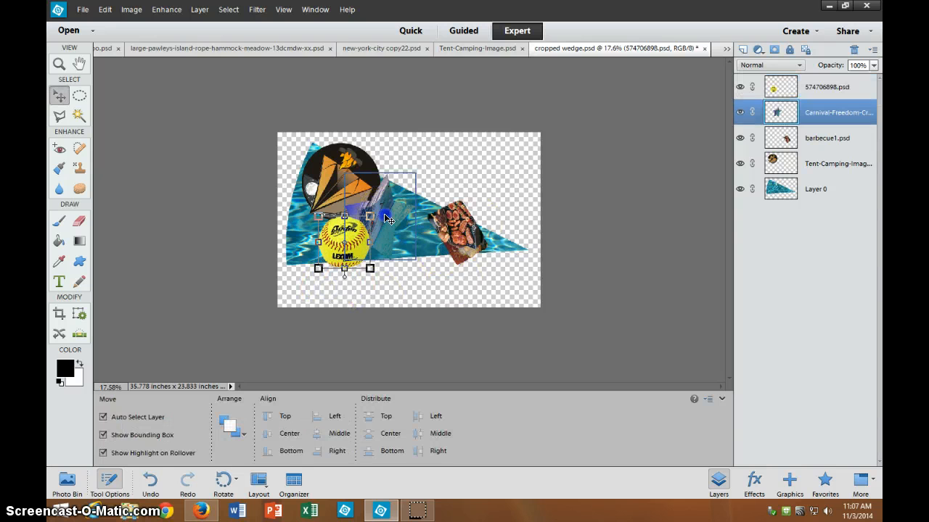
left_click(59, 64)
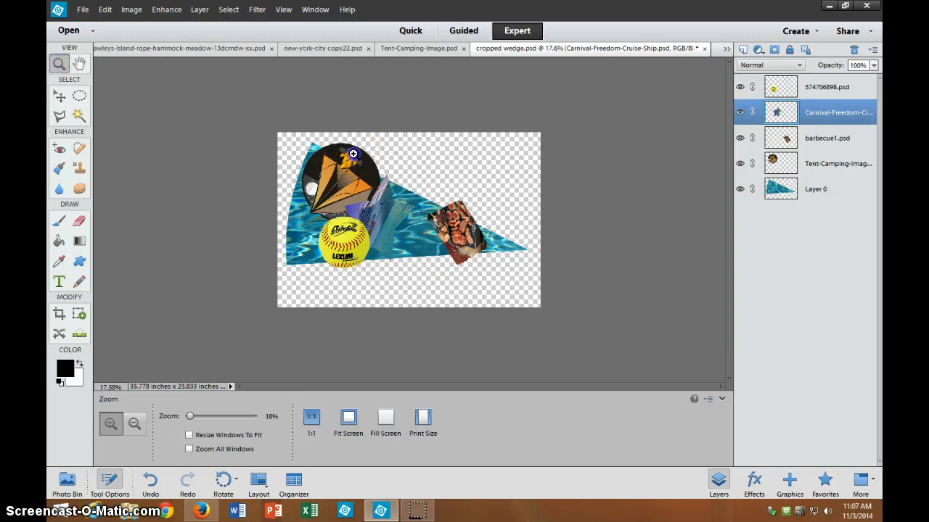
left_click(450, 265)
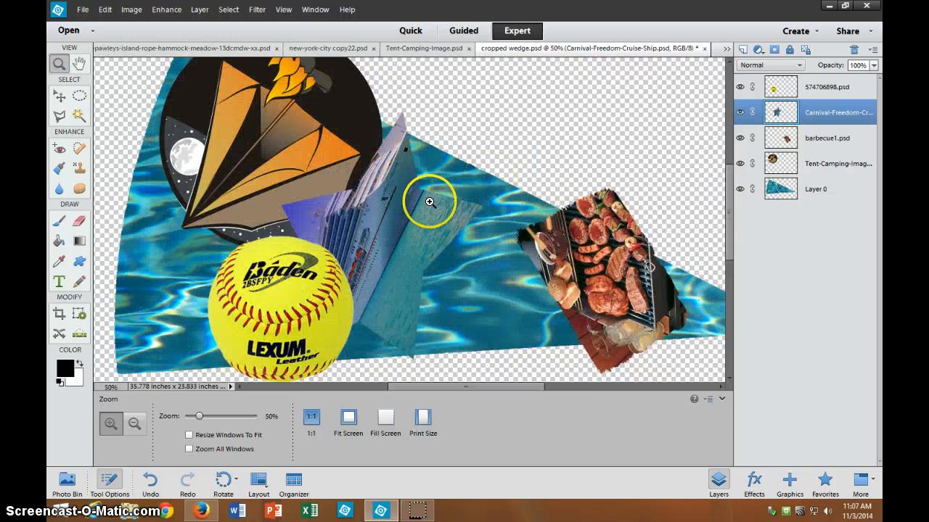
left_click(60, 99)
left_click_drag(401, 213, 415, 228)
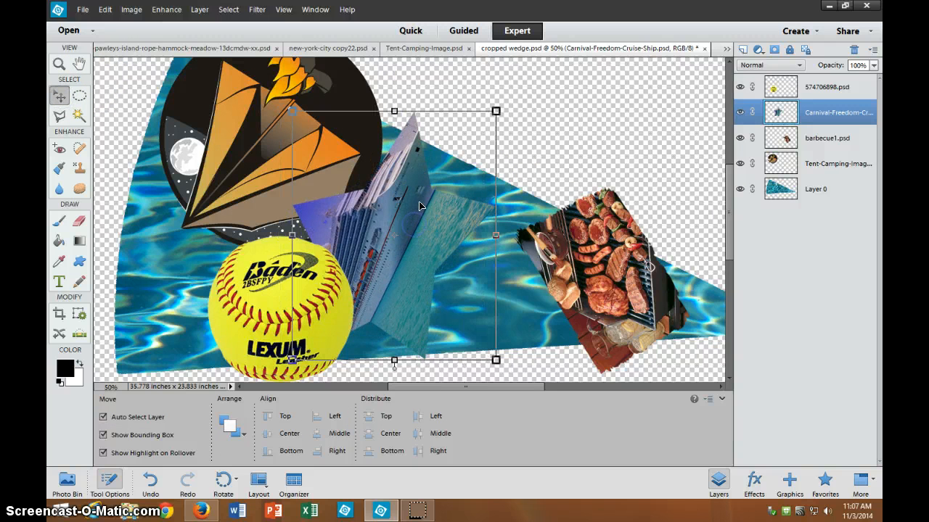
Try a black drop shadow on the cruise ship layer with a size of 59 px and 100% opacity.
left_click(258, 10)
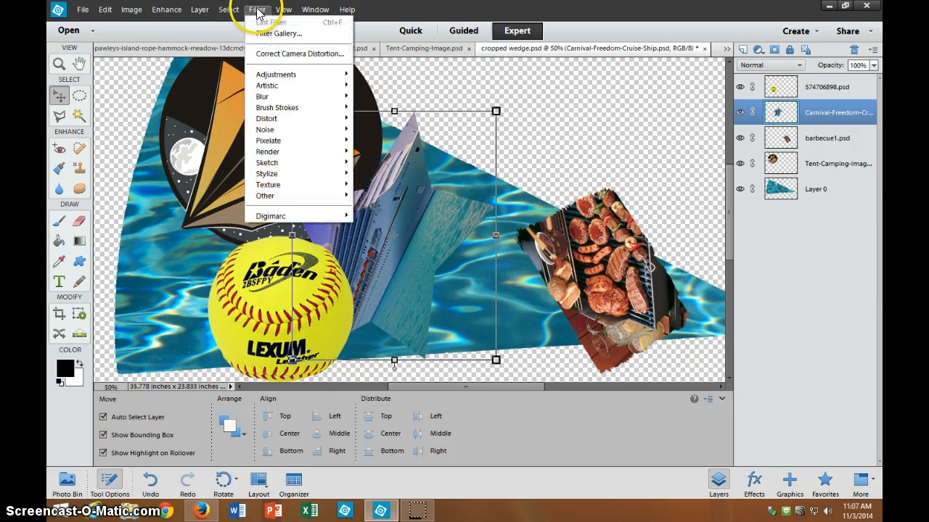
left_click(201, 10)
mouse_move(217, 76)
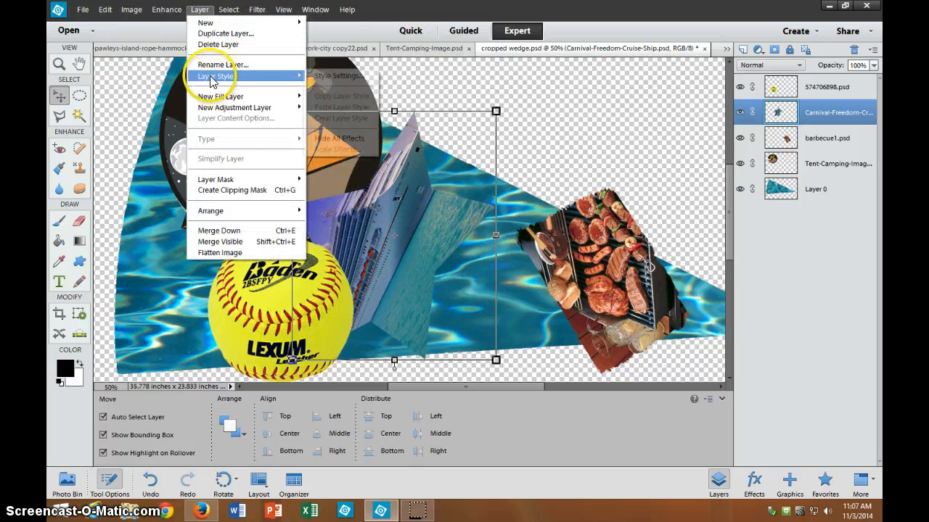
left_click(341, 76)
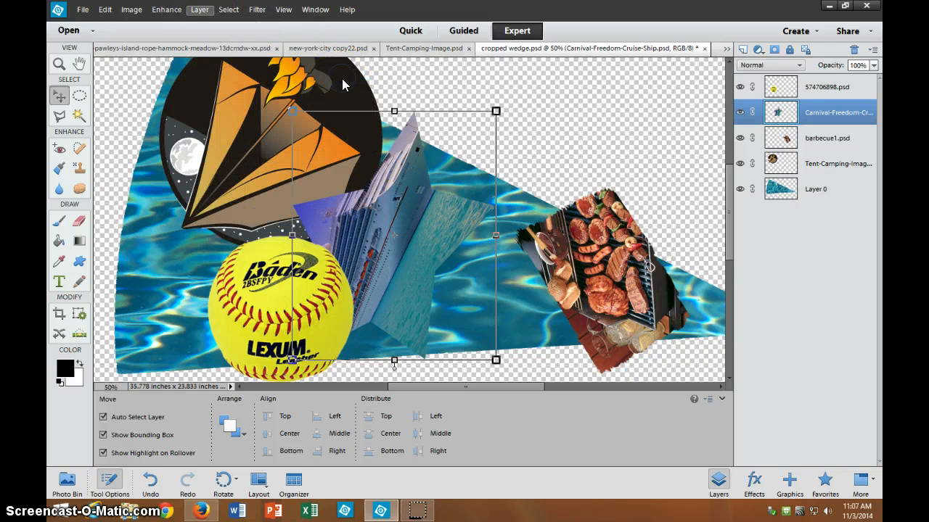
left_click(566, 186)
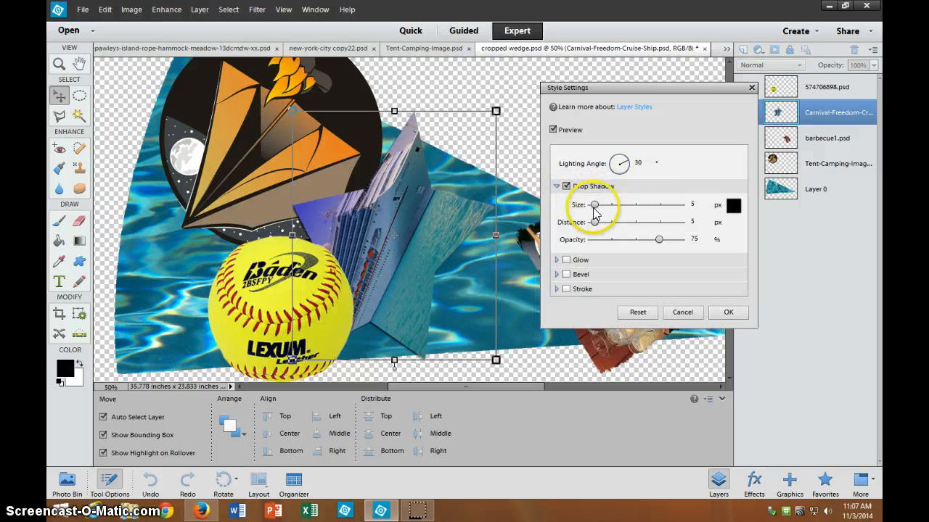
left_click_drag(596, 206, 610, 206)
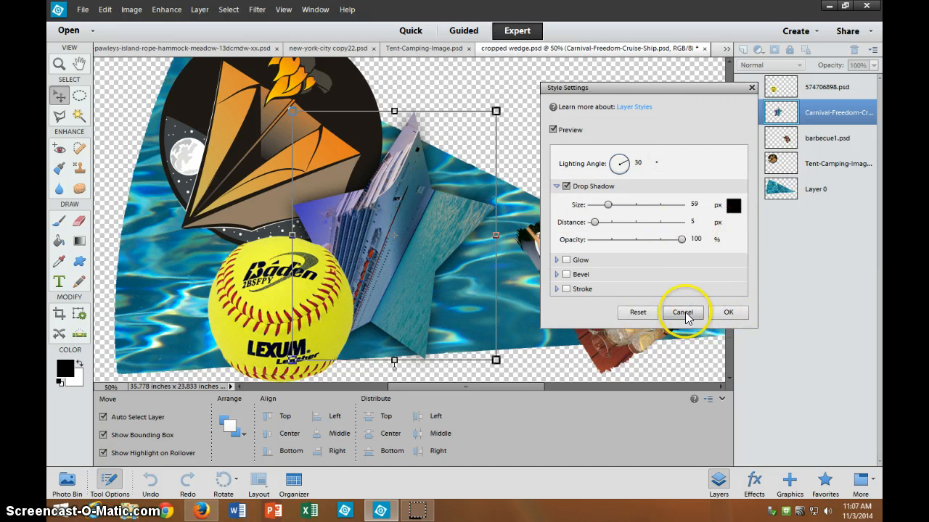
Try replacing the cruise ship's drop shadow with a 59 px outer glow.
left_click(566, 186)
left_click(566, 259)
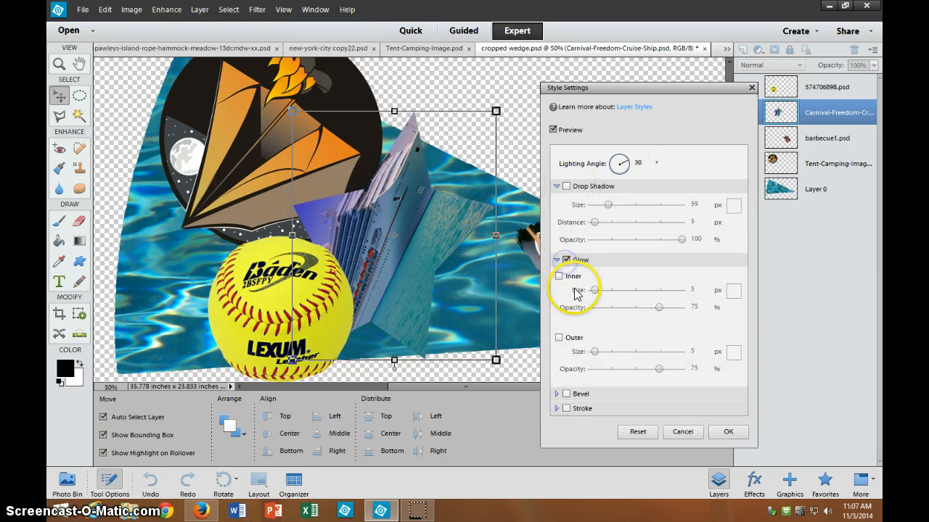
left_click(558, 337)
left_click(596, 351)
left_click_drag(596, 352, 613, 356)
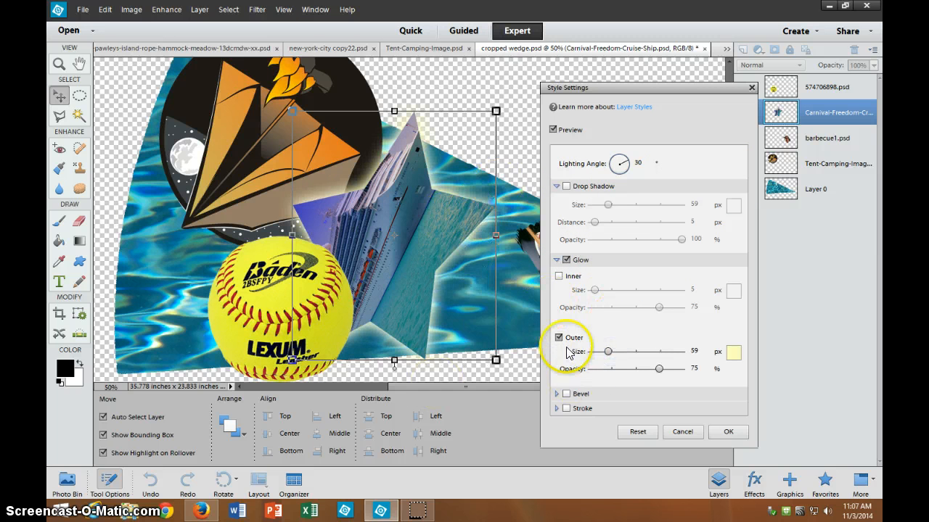
Try an upward 32 px bevel and an 8 px black stroke on the cruise ship, and discard all the style changes.
left_click(567, 395)
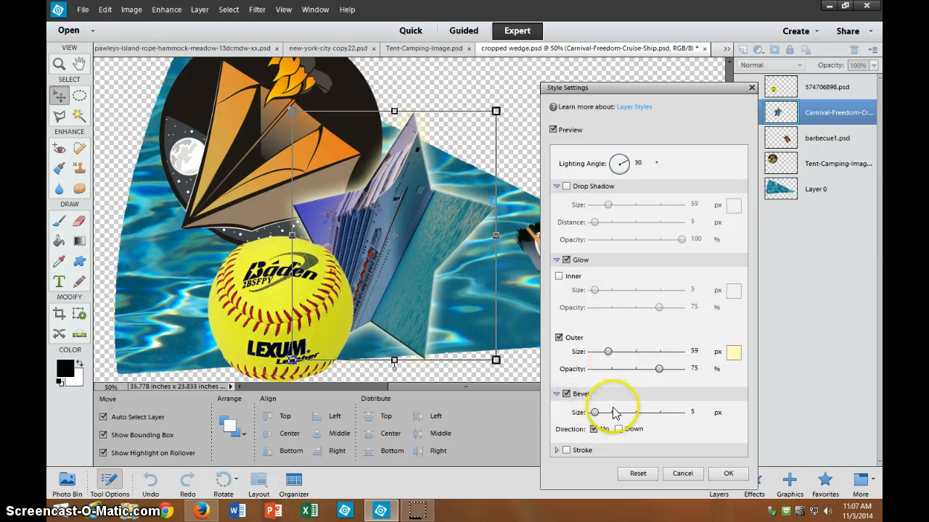
mouse_move(598, 415)
left_mouse_down()
mouse_move(624, 412)
mouse_move(601, 412)
left_mouse_up()
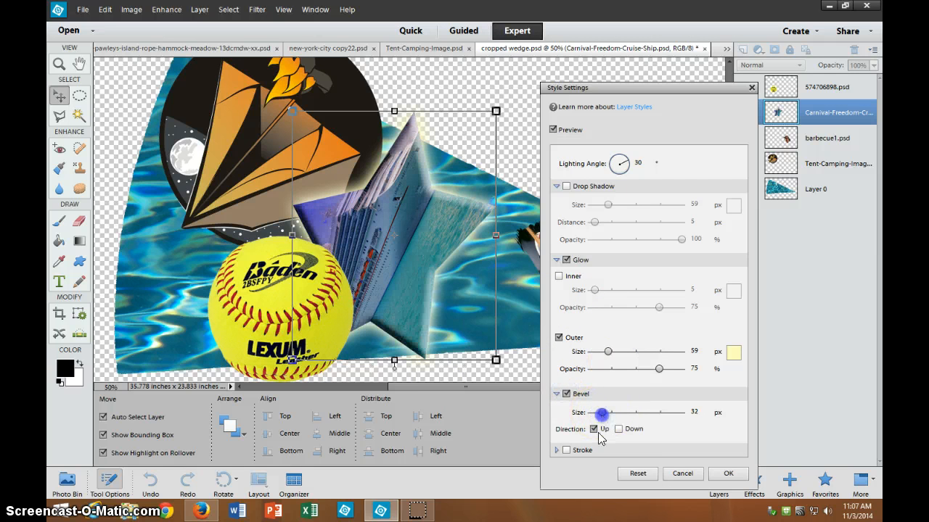
left_click(567, 450)
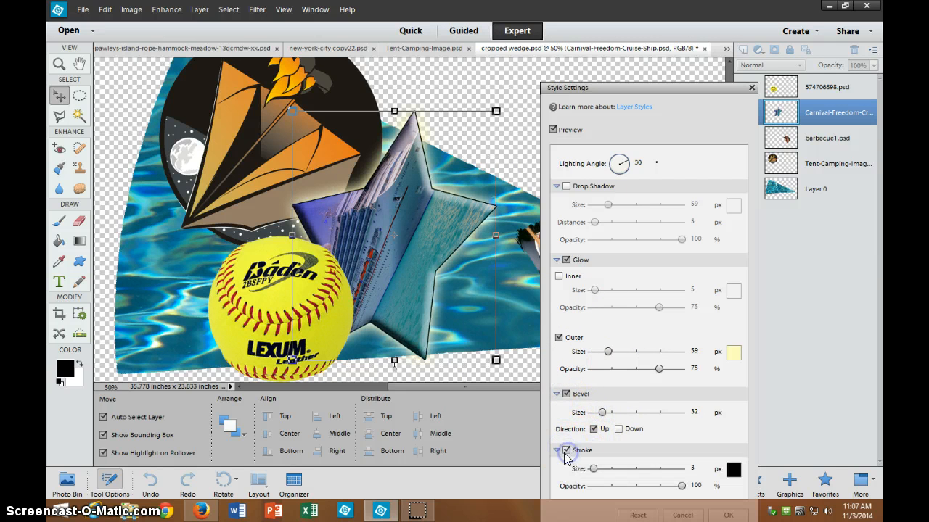
left_click_drag(599, 470, 632, 470)
left_click_drag(610, 472, 594, 471)
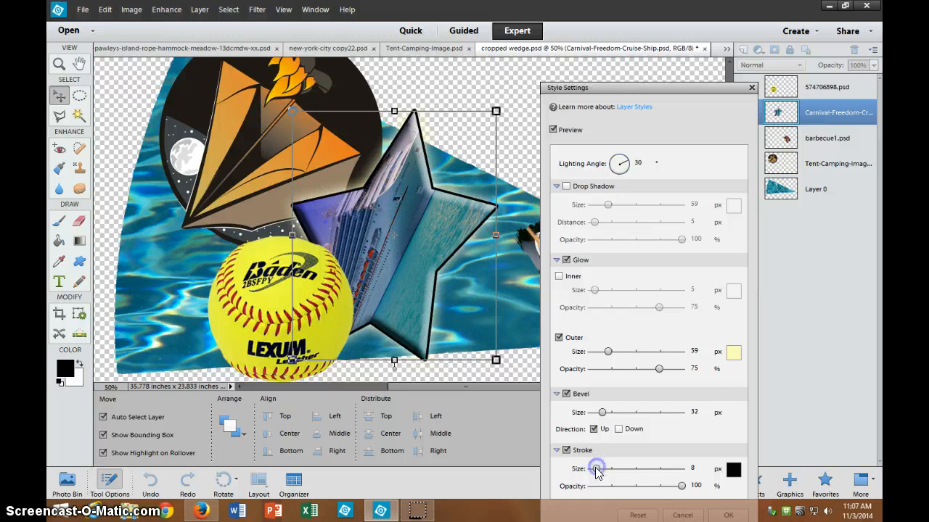
left_click_drag(707, 86, 722, 48)
left_click(693, 479)
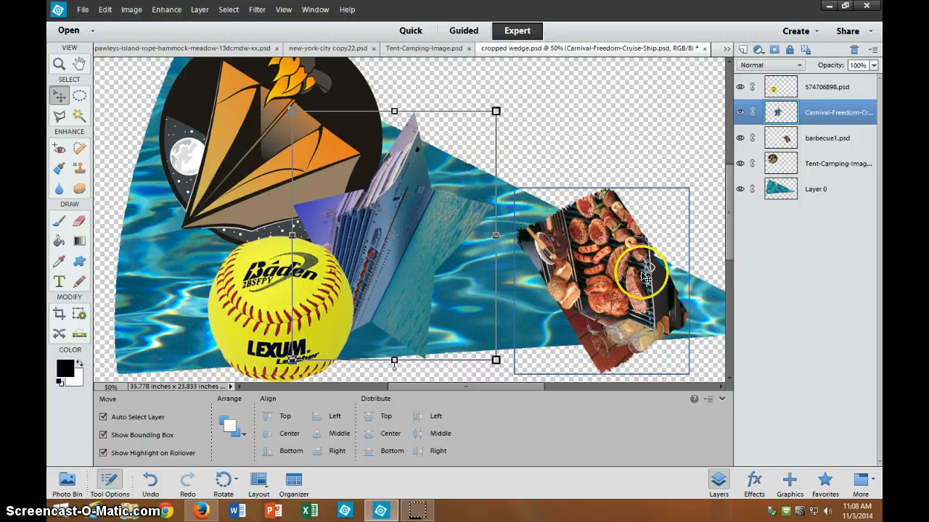
Add the baseball image, scale it to about 28%, and place it between the cruise ship and the barbecue.
left_click(64, 487)
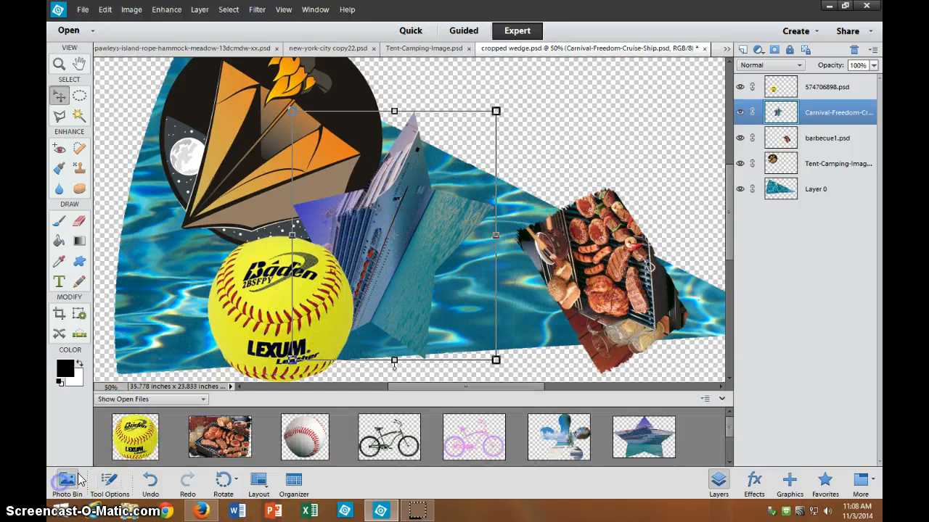
left_click_drag(304, 438, 206, 295)
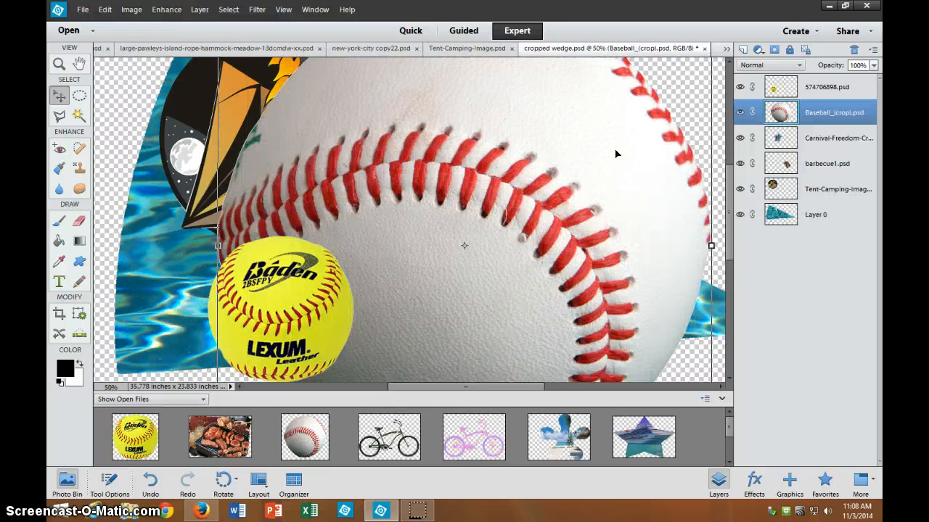
key("ctrl+0")
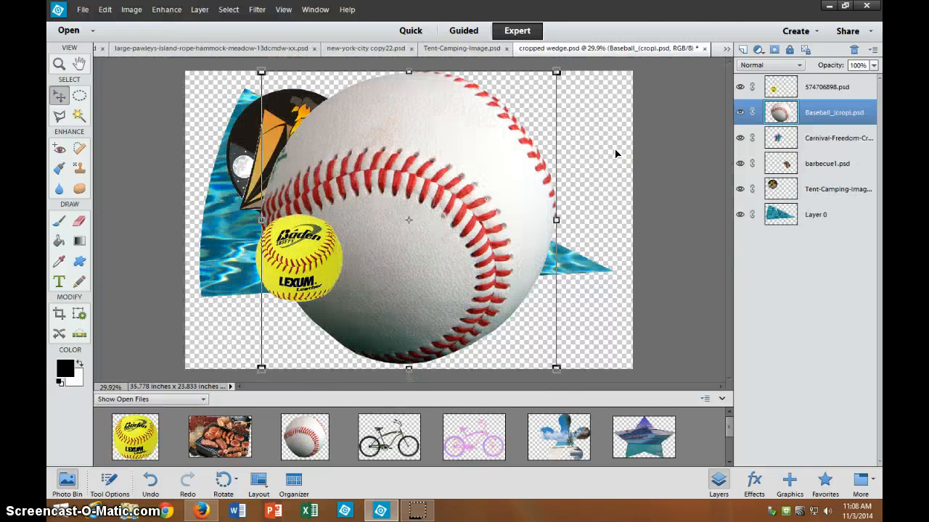
left_click_drag(555, 70, 323, 306)
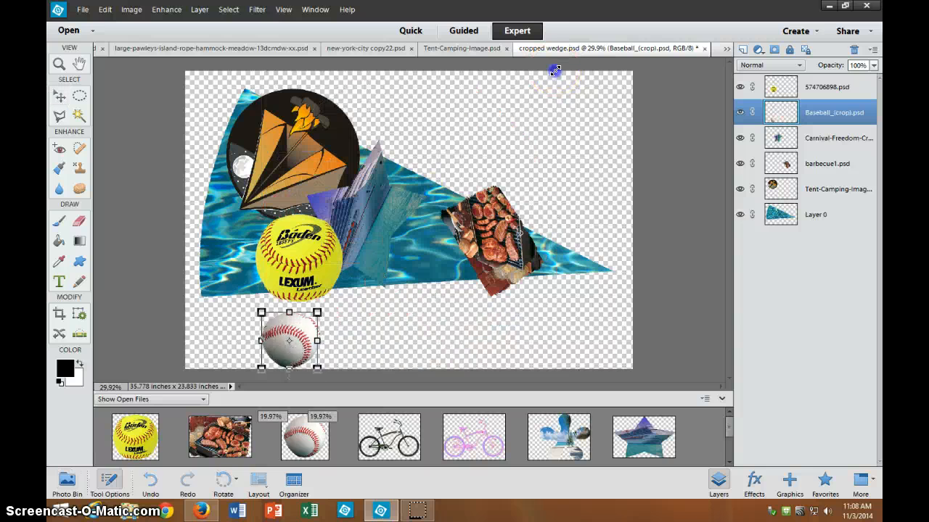
left_click_drag(292, 337, 419, 269)
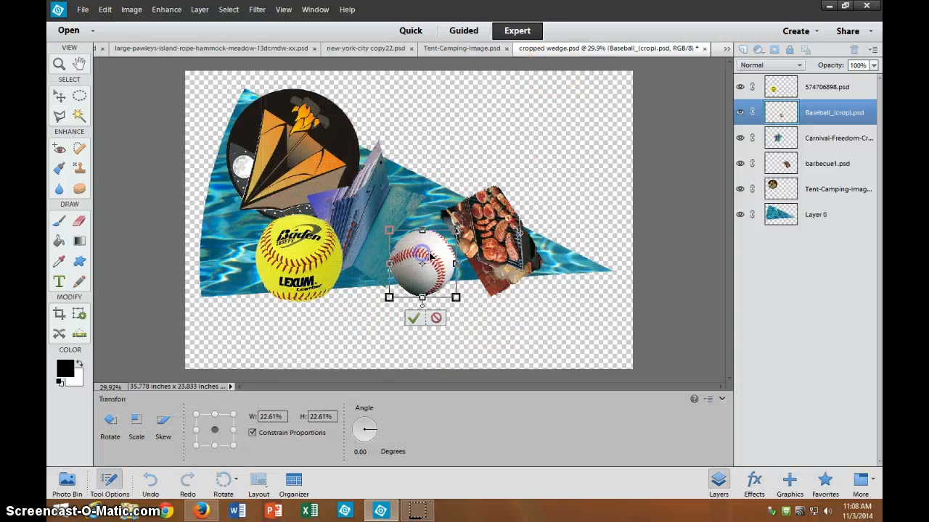
left_click_drag(454, 230, 463, 190)
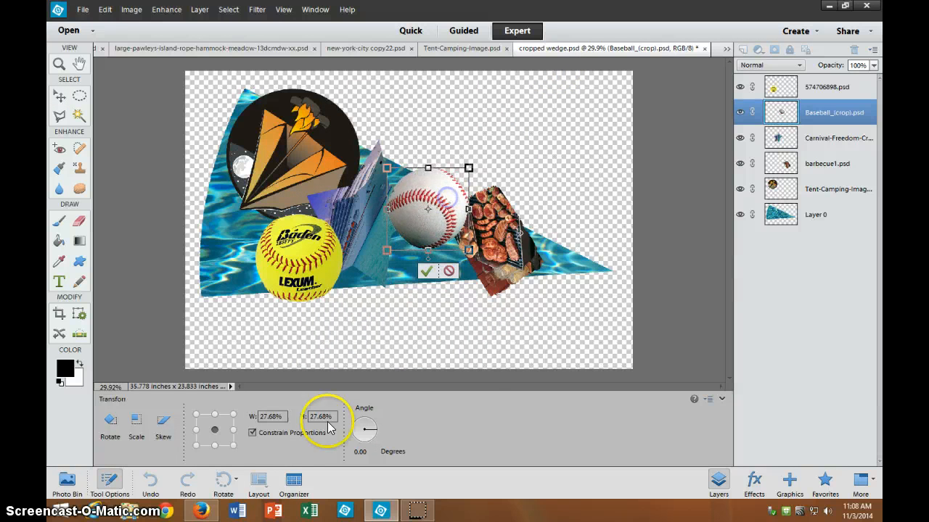
left_click(426, 270)
Move the tent toward the wedge's upper wide corner and the softball toward its lower wide corner.
left_click(273, 146)
left_click_drag(273, 146, 272, 139)
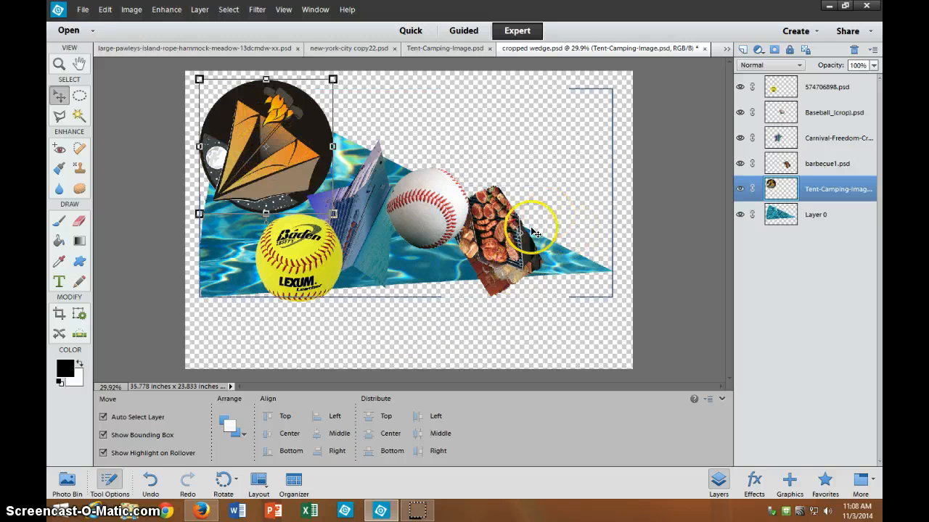
left_click_drag(299, 265, 265, 276)
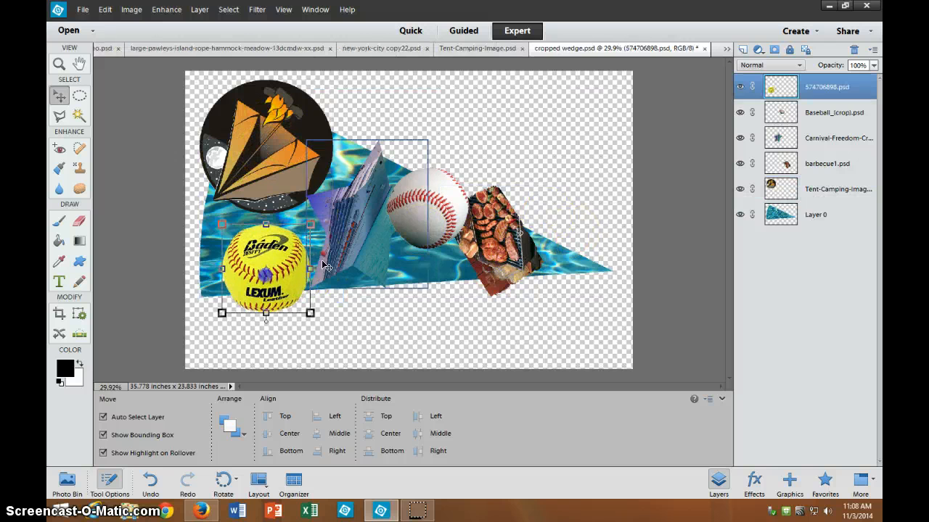
Move the baseball slightly upward and enlarge it to about 118%.
left_click_drag(429, 230, 434, 222)
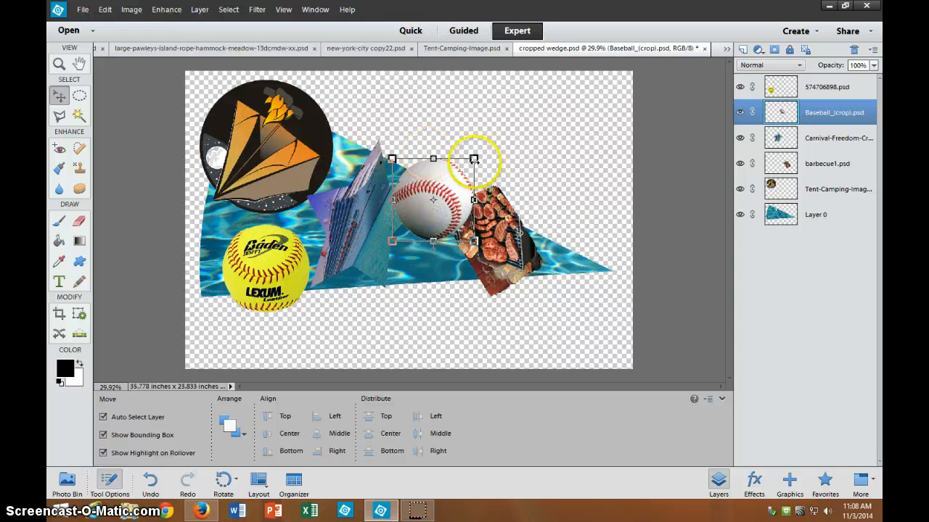
mouse_move(474, 158)
left_mouse_down()
mouse_move(491, 146)
mouse_move(482, 152)
left_mouse_up()
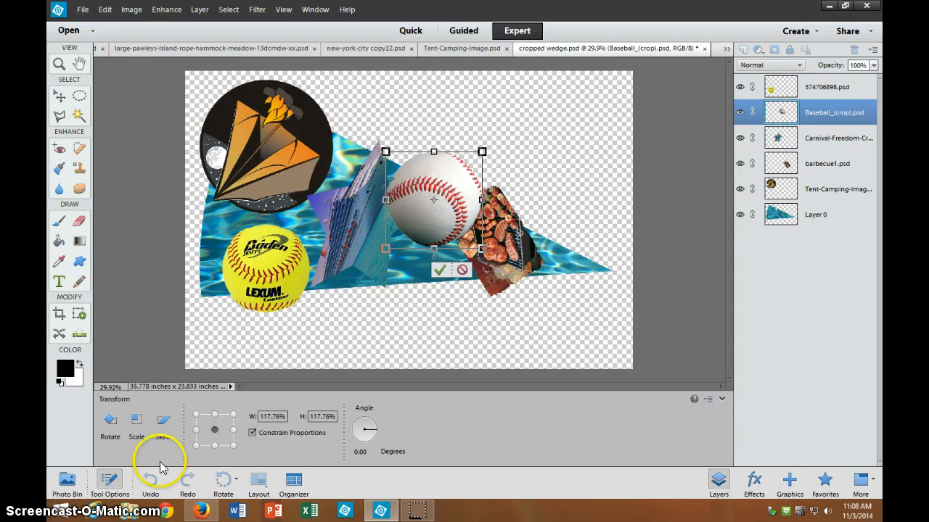
left_click(438, 270)
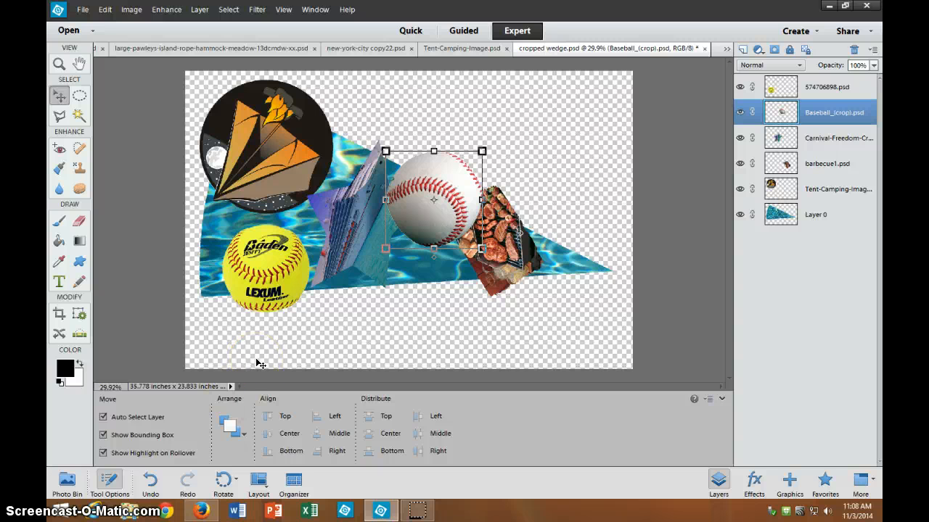
Enlarge the softball to about 115% and position it below the tent at the wedge's lower wide corner.
left_click_drag(260, 269, 235, 254)
left_click_drag(288, 208, 301, 195)
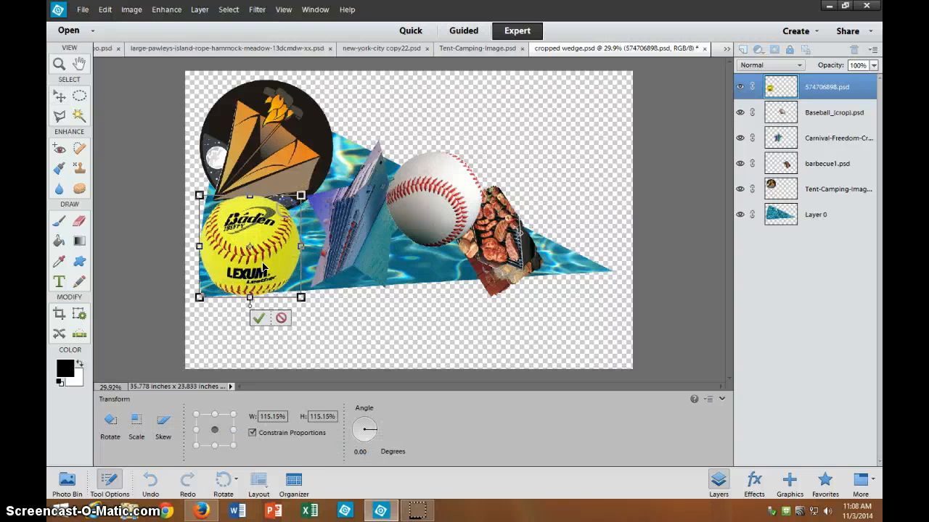
left_click_drag(259, 264, 269, 282)
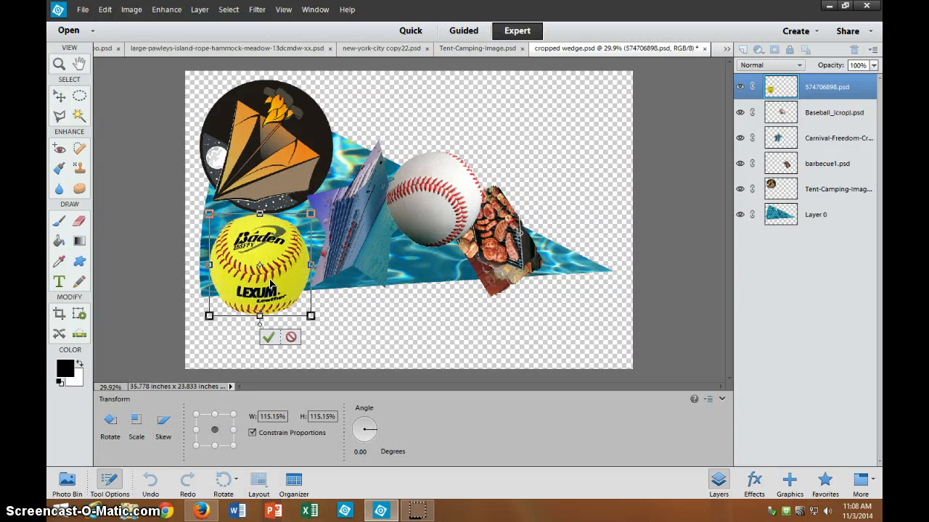